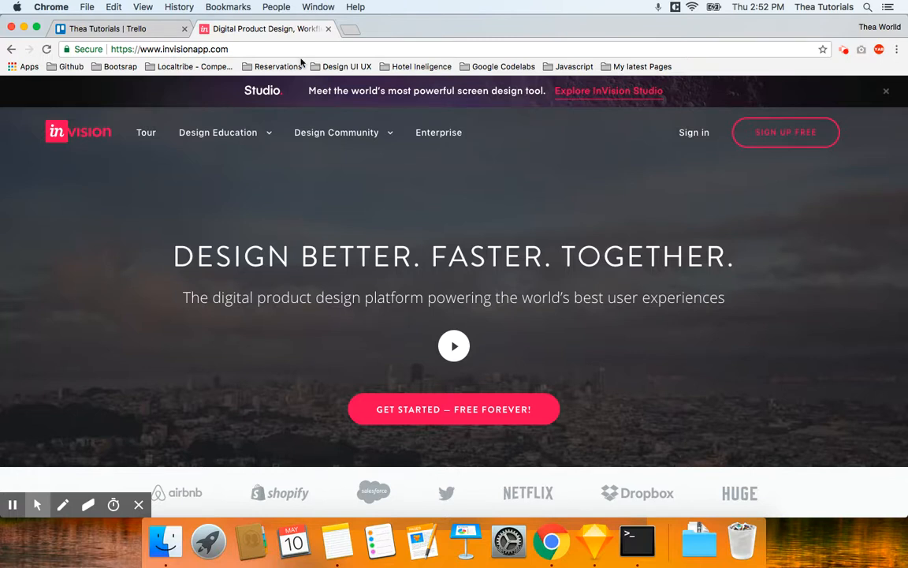
Review the User Customer - Sprint card on the Trello board and return to the InVision site.
left_click(249, 50)
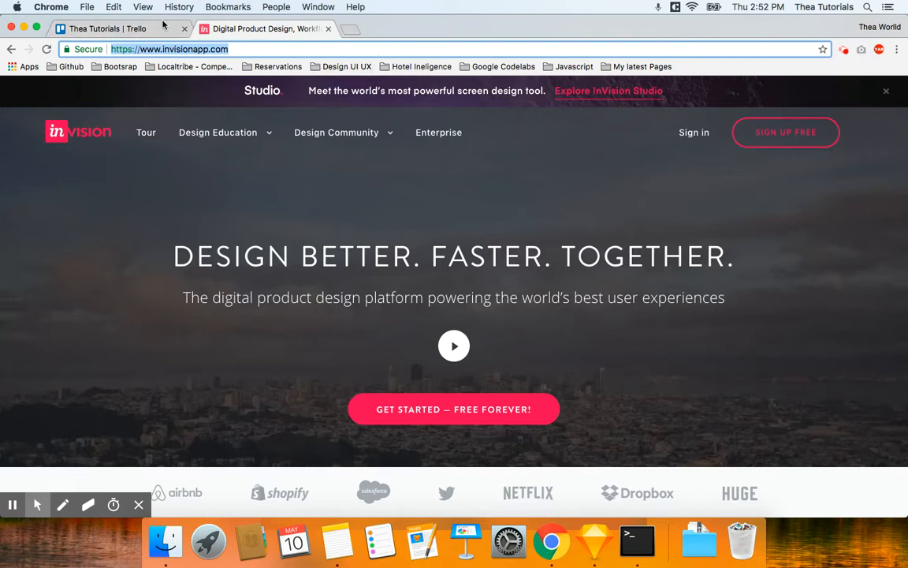
left_click(120, 28)
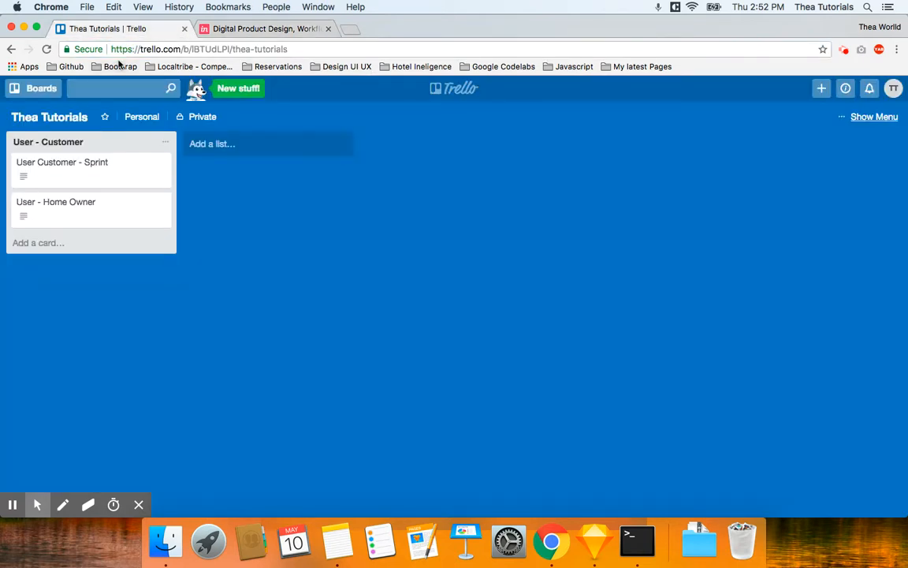
left_click(70, 166)
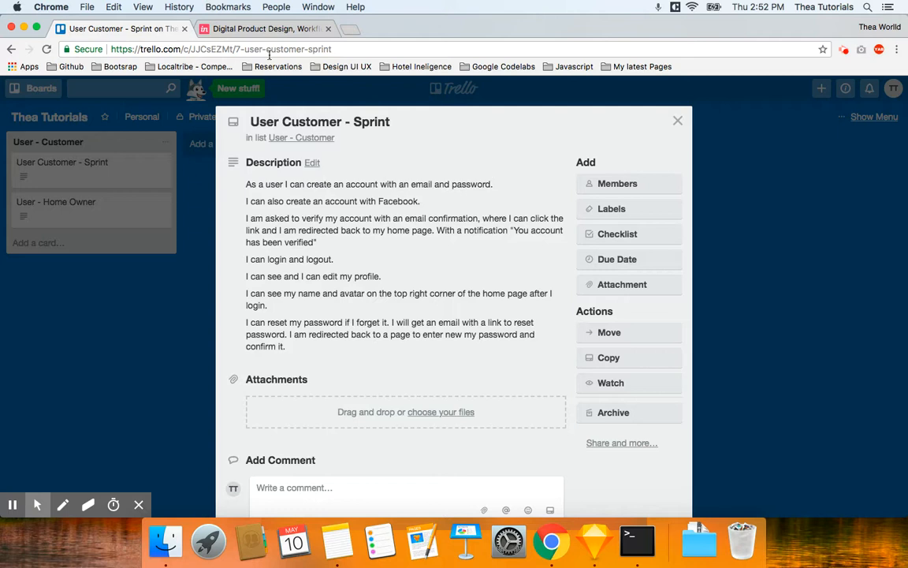
left_click(264, 28)
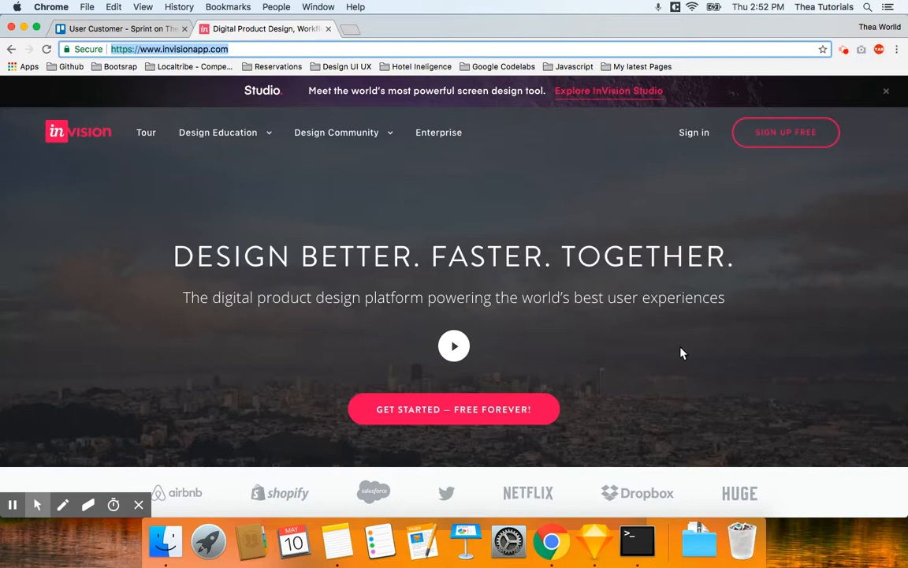
Search Google for "sketch" in a new tab and open the official Sketch site, sketchapp.com.
left_click(351, 30)
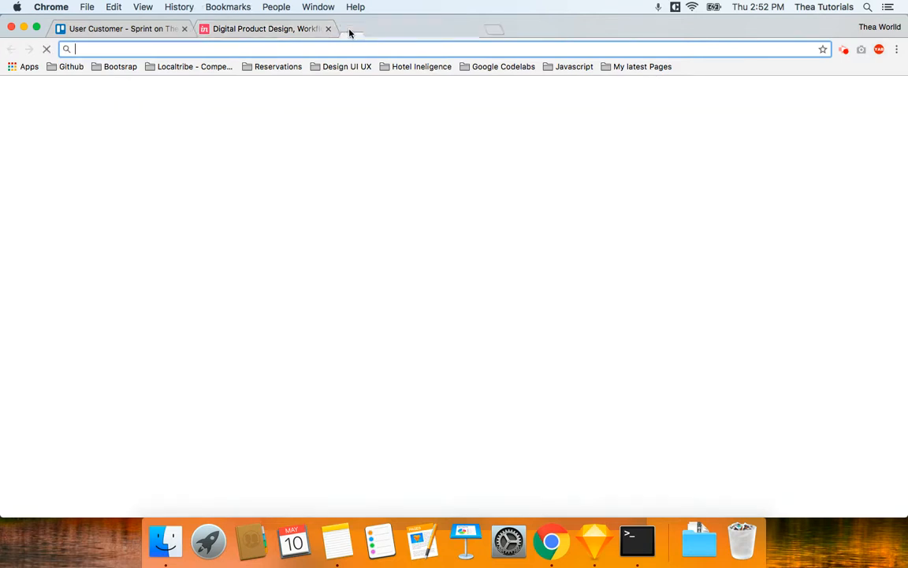
type("sket")
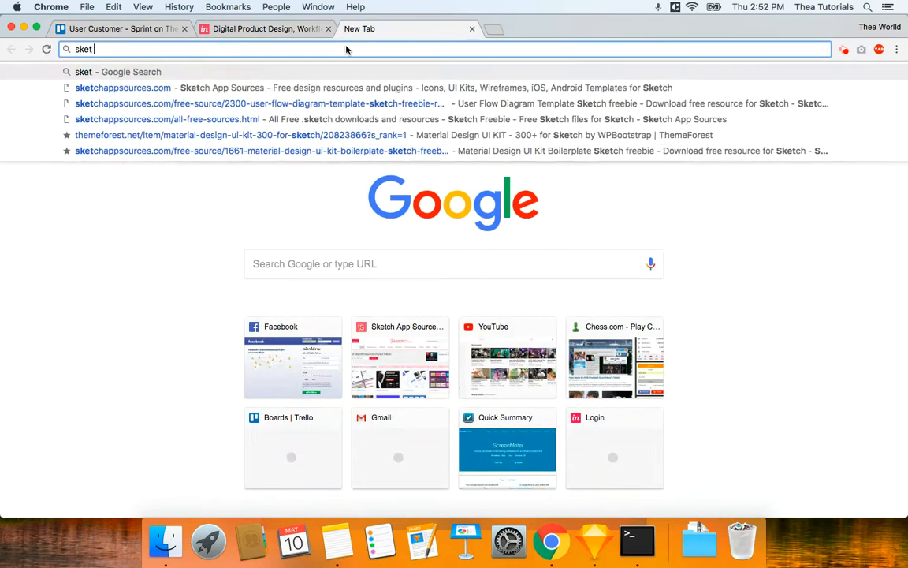
type("c")
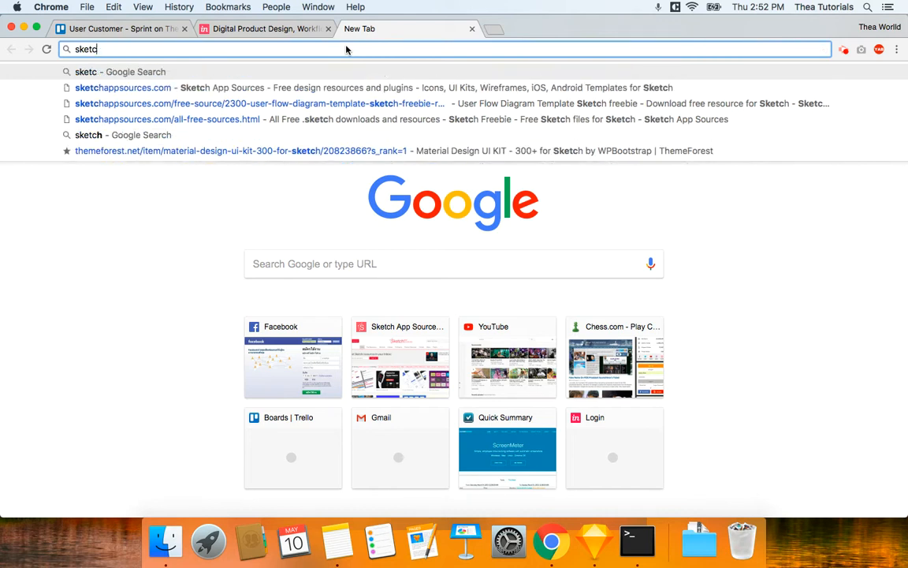
type("h")
key("Return")
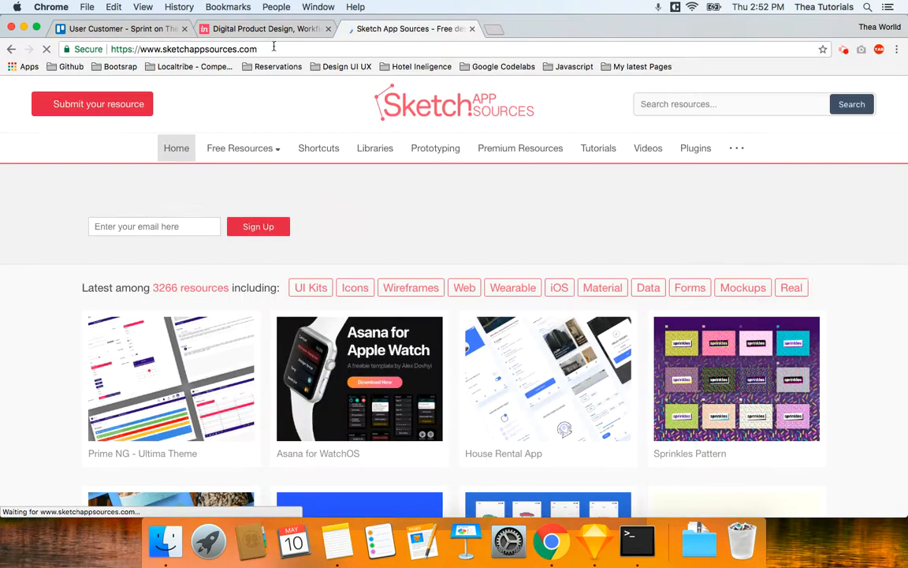
left_click(273, 47)
type("sketch")
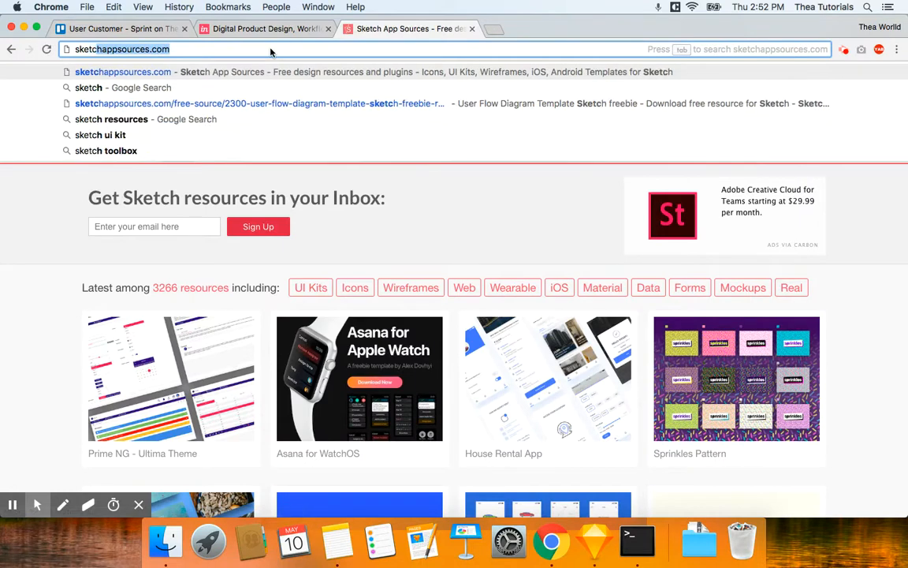
key("BackSpace")
key("Return")
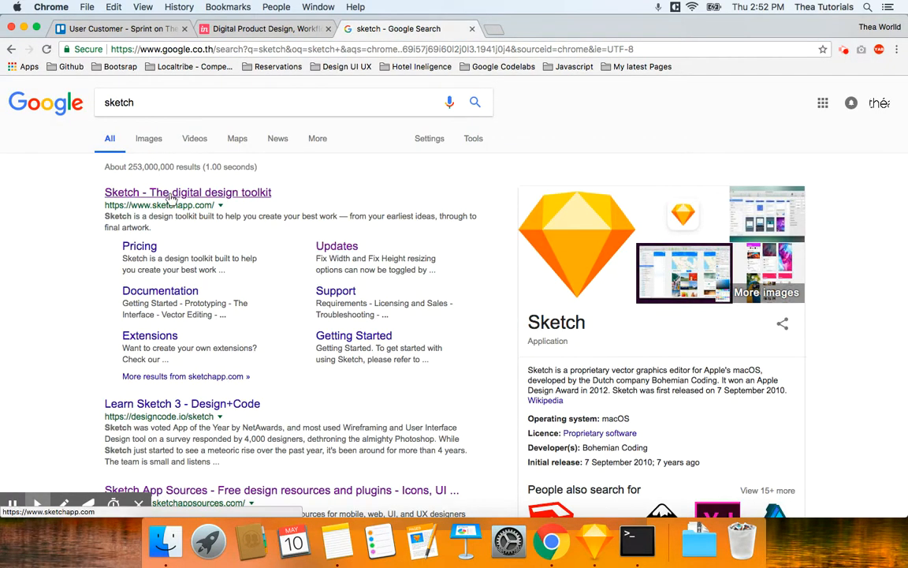
left_click(206, 192)
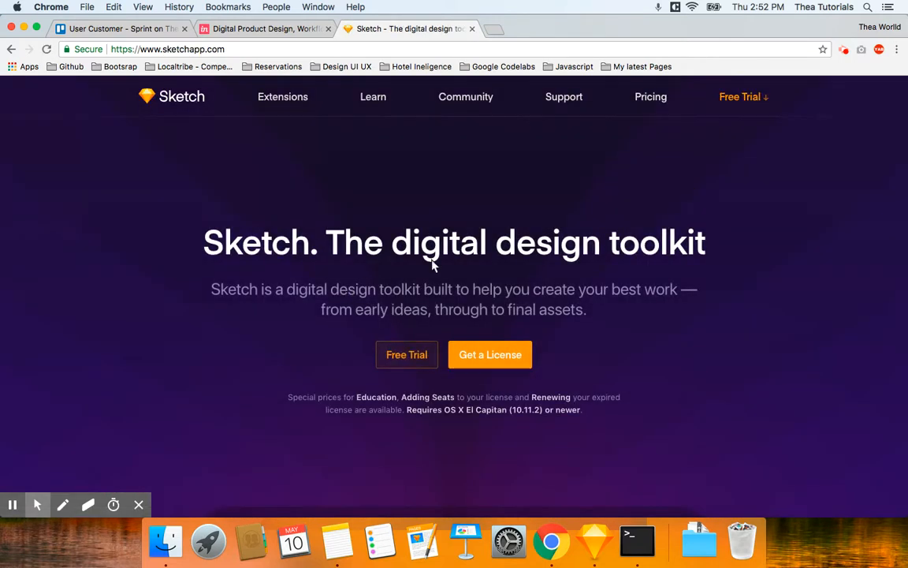
Search Google for "lucid chart" in a new tab, skim the results and close that tab.
left_click(492, 31)
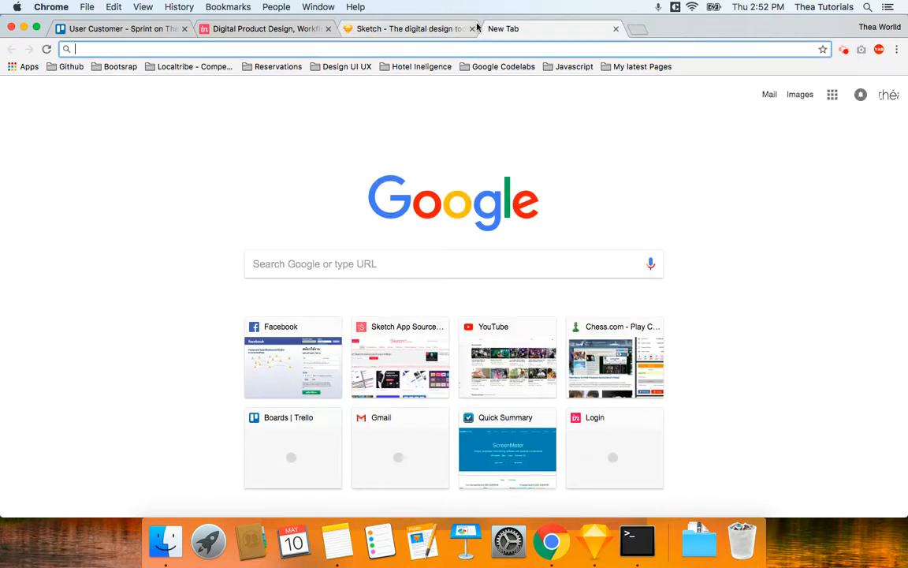
type("lucid chae")
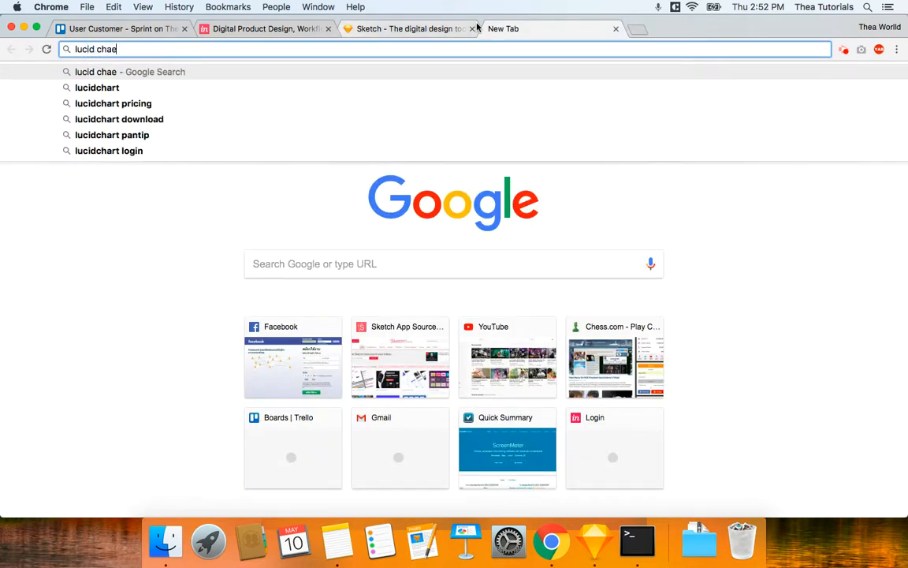
key("BackSpace")
type("rt")
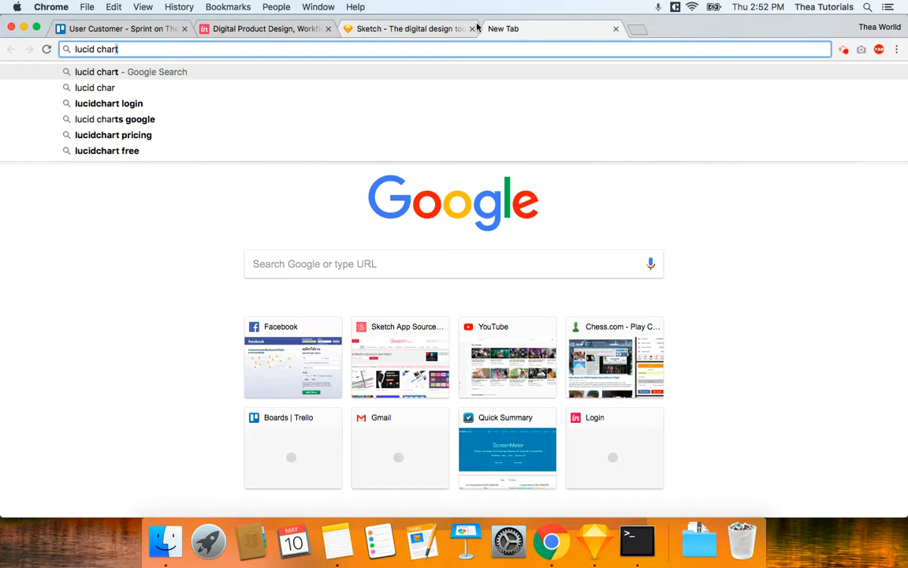
key("Return")
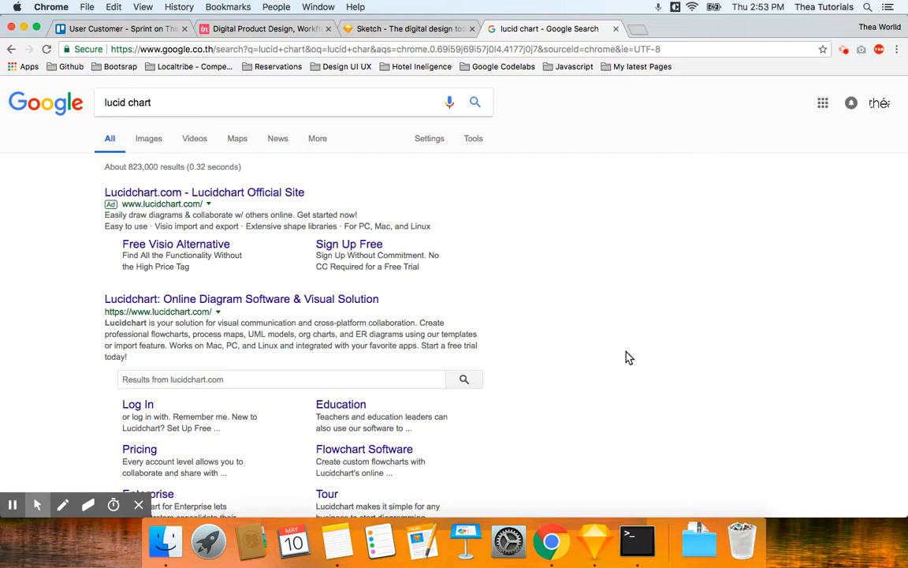
scroll(629, 357, "down", 3)
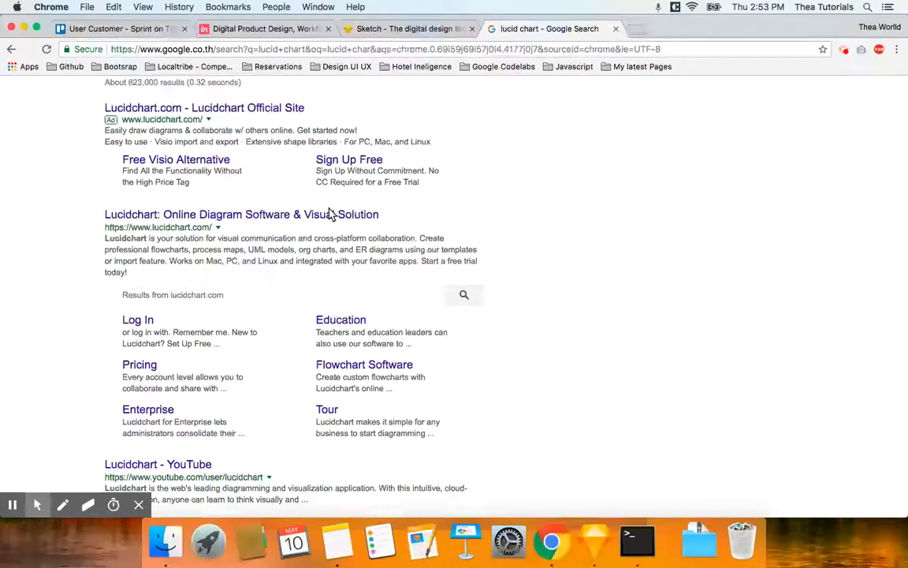
left_click(616, 29)
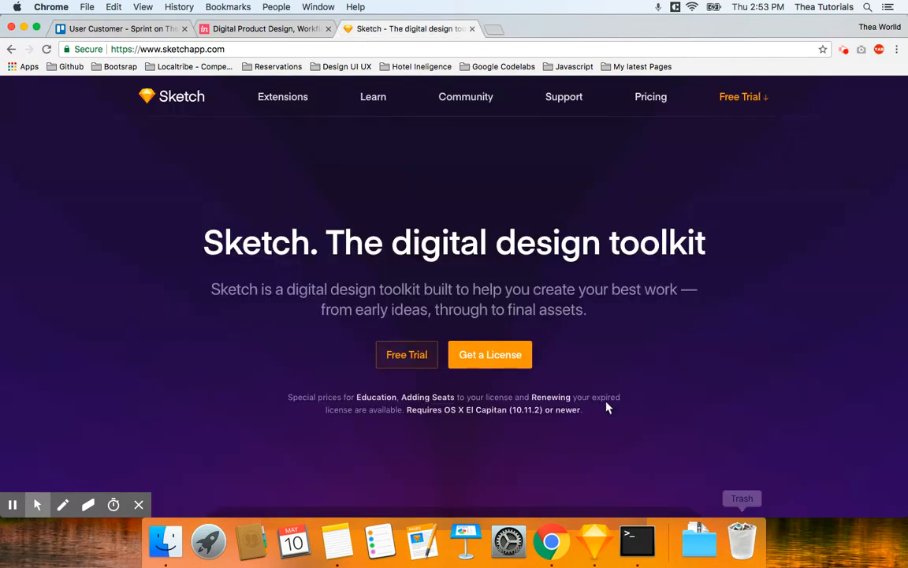
Close the Sketch website and open sketchappsources.com in a new tab.
left_click(473, 29)
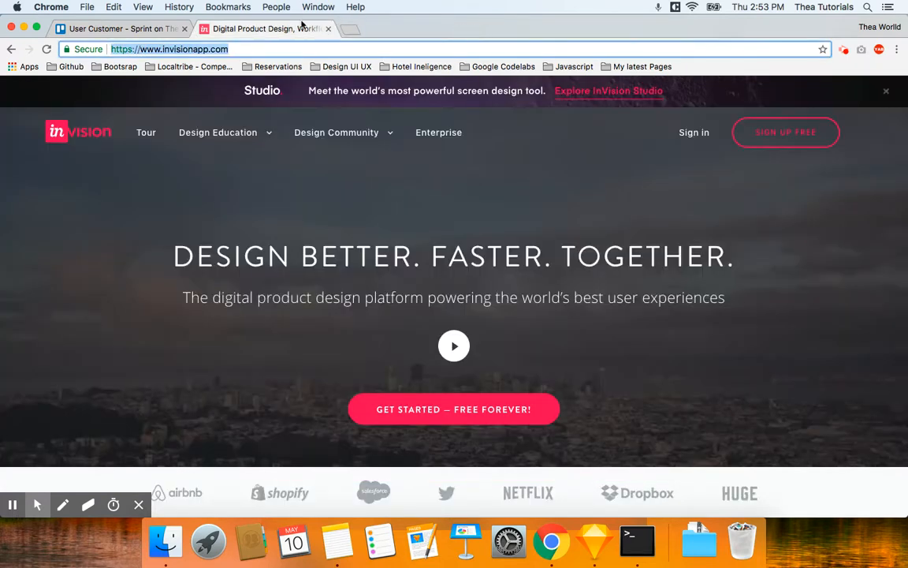
left_click(350, 30)
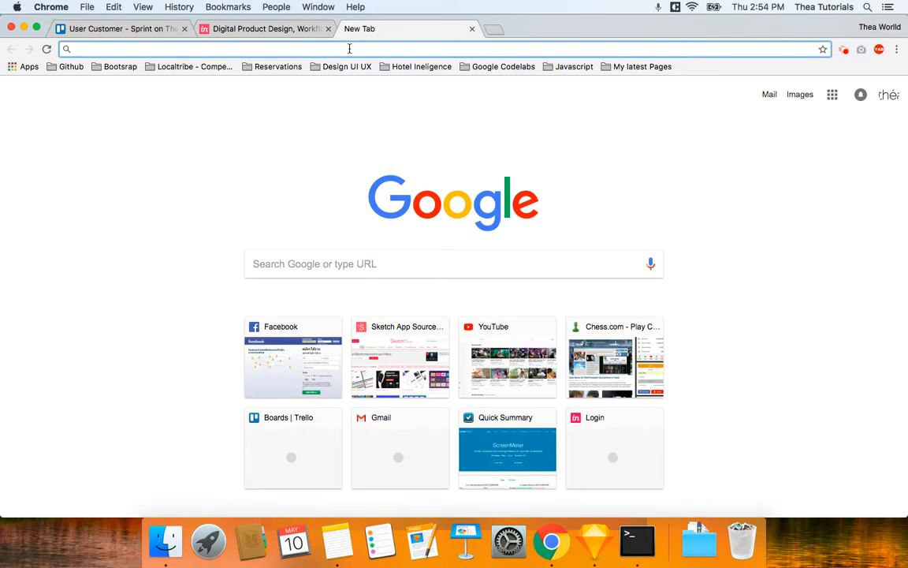
type("sketchappsources.com")
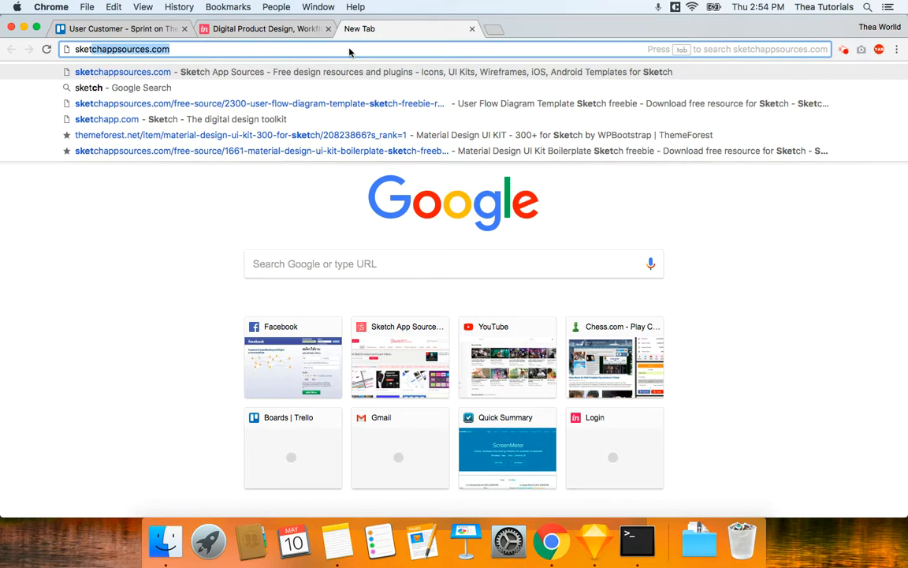
key("Return")
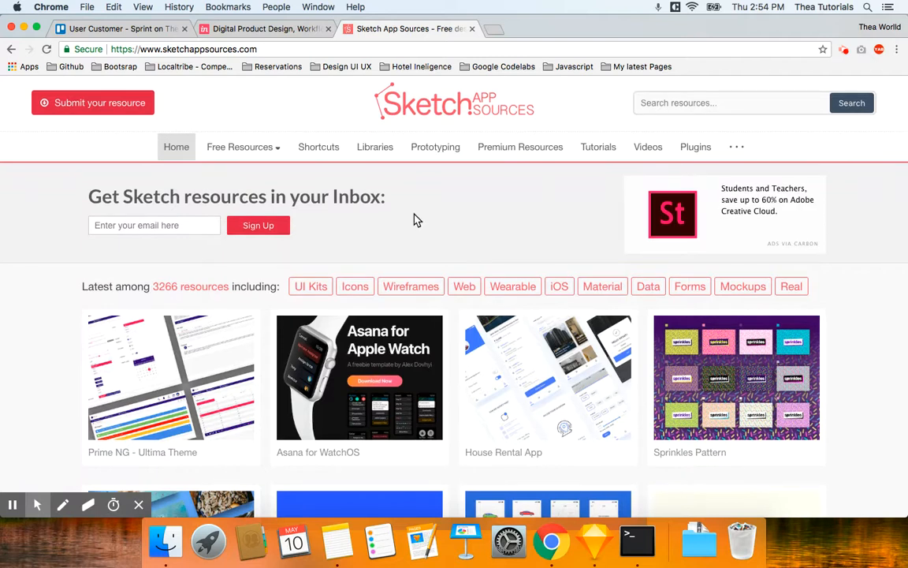
Search the free resources for "user flow diagram" and open the User Flow Diagram Template page.
left_click(253, 147)
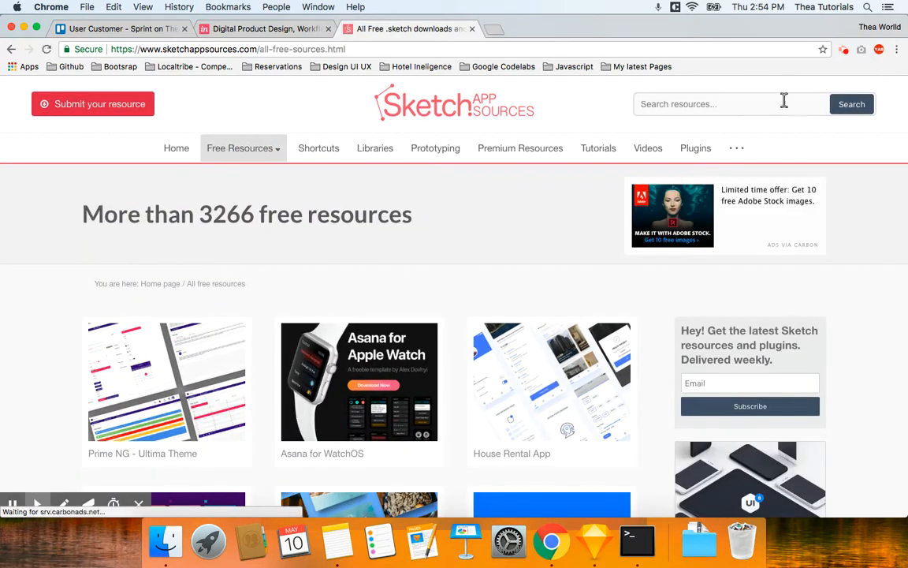
left_click(746, 99)
type("use")
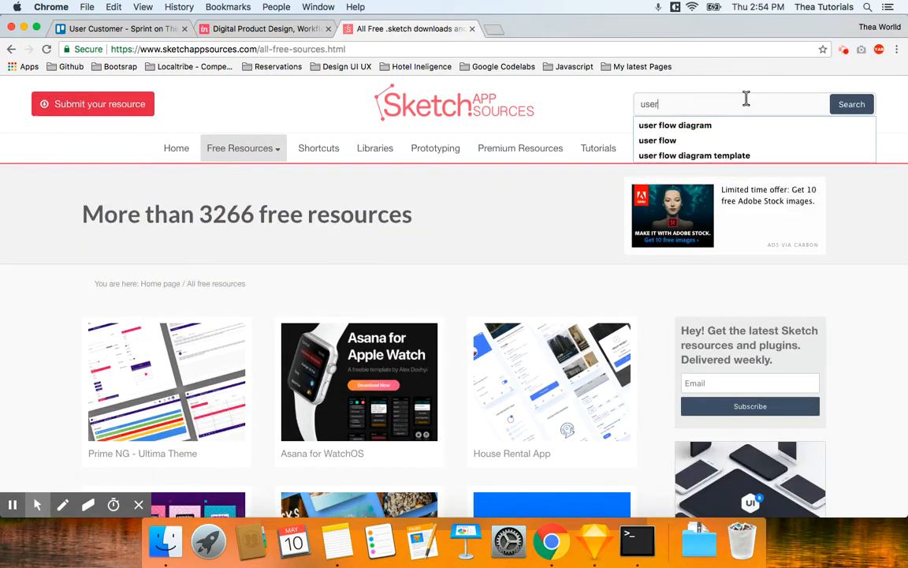
type("r")
left_click(724, 126)
left_click(849, 115)
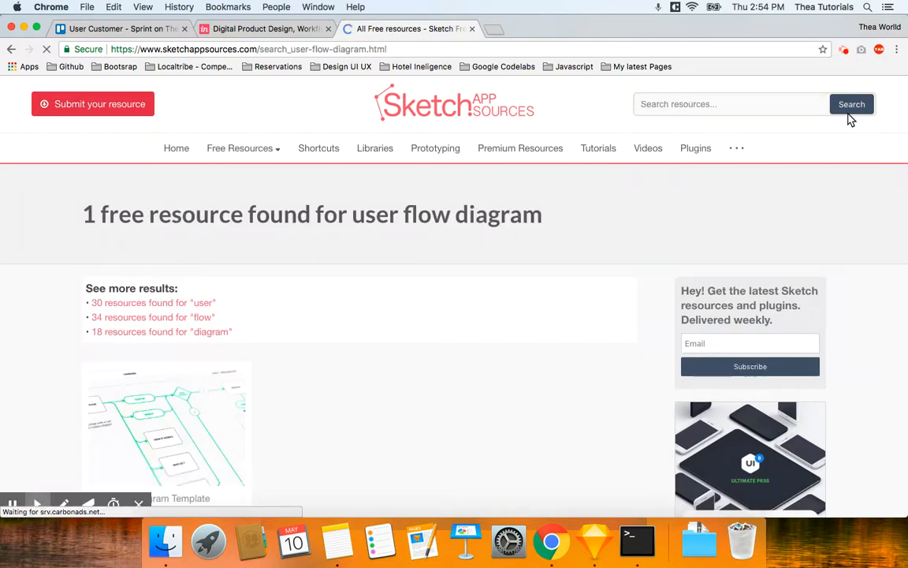
scroll(318, 264, "down", 5)
left_click(158, 180)
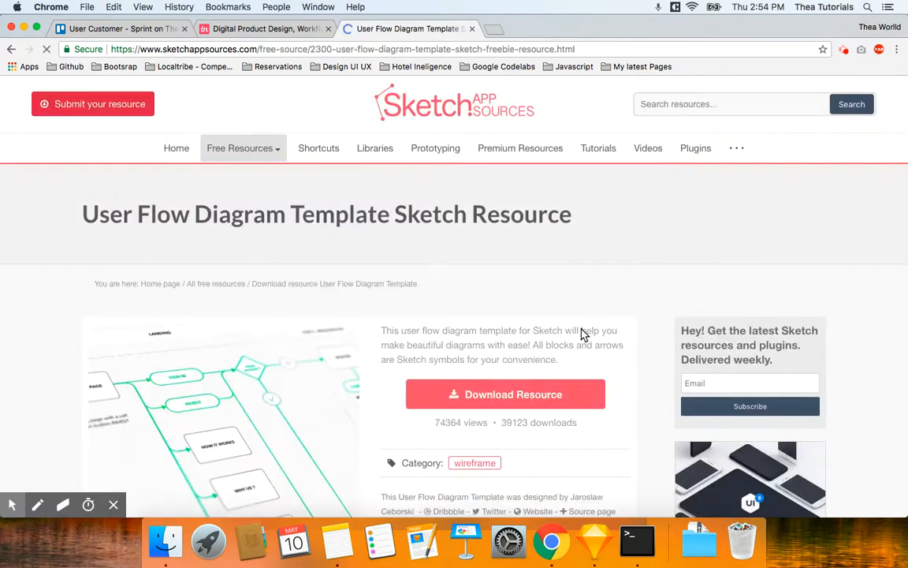
Look over the User Flow Diagram Template page and download the resource.
scroll(584, 335, "down", 5)
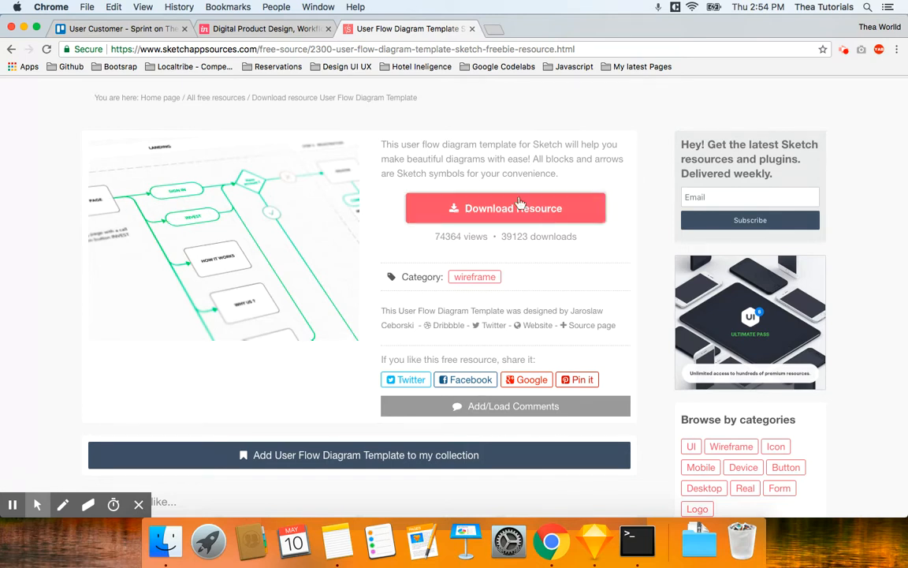
scroll(316, 197, "up", 1)
scroll(316, 197, "up", 3)
scroll(316, 197, "down", 3)
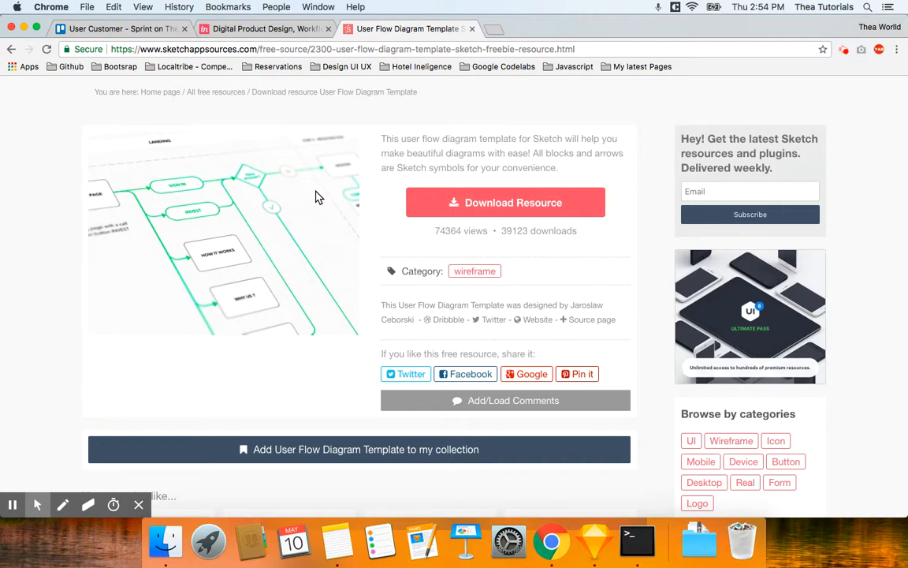
left_click(520, 204)
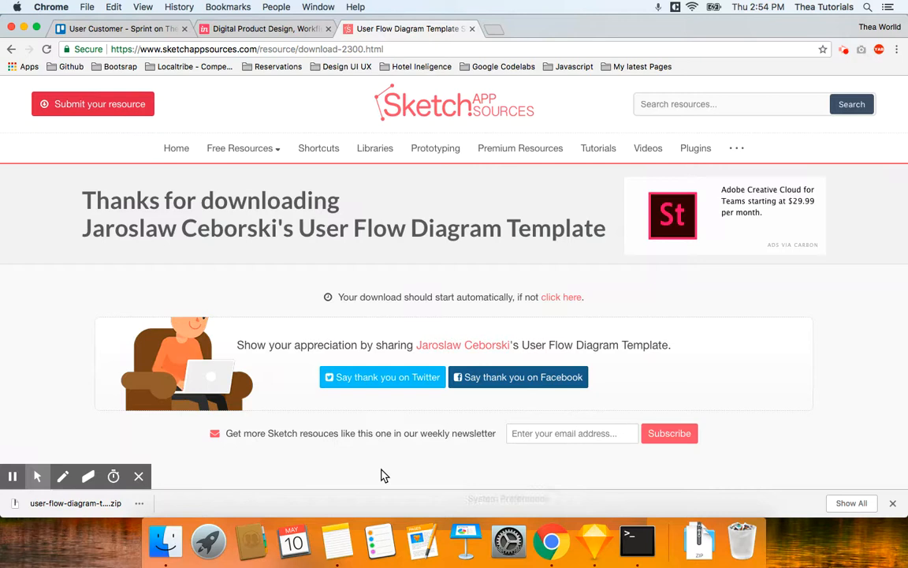
Show the downloaded user-flow-diagram-template (2).zip in Finder and extract it in the Downloads folder.
left_click(138, 504)
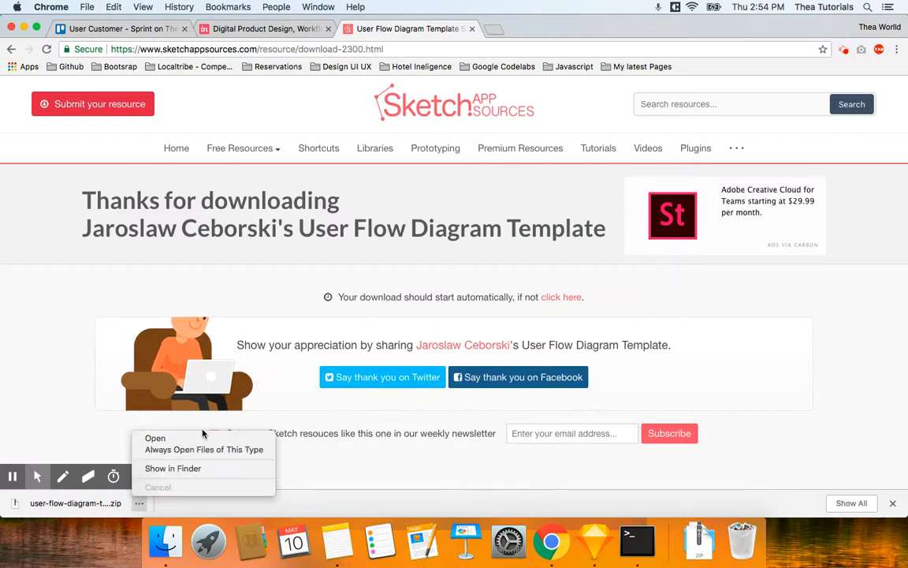
left_click(192, 470)
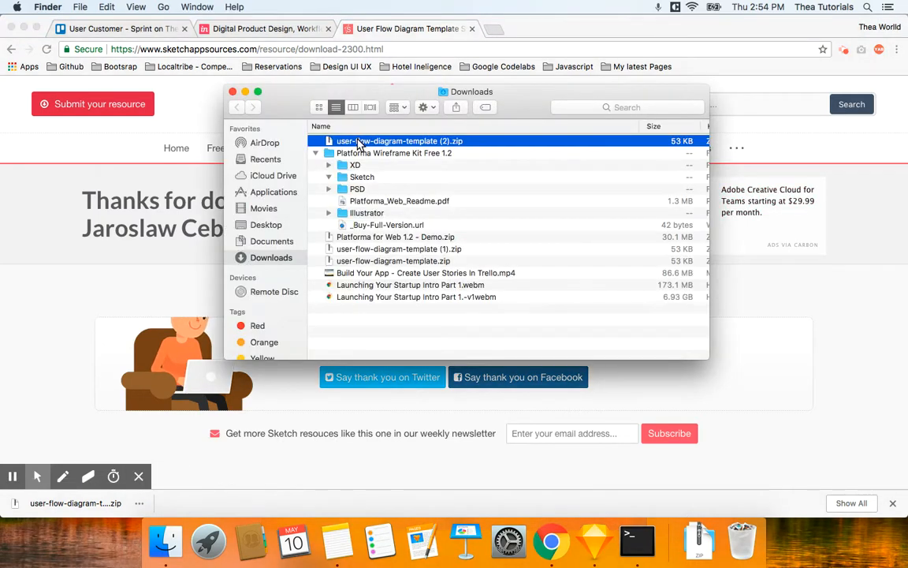
left_click(318, 154)
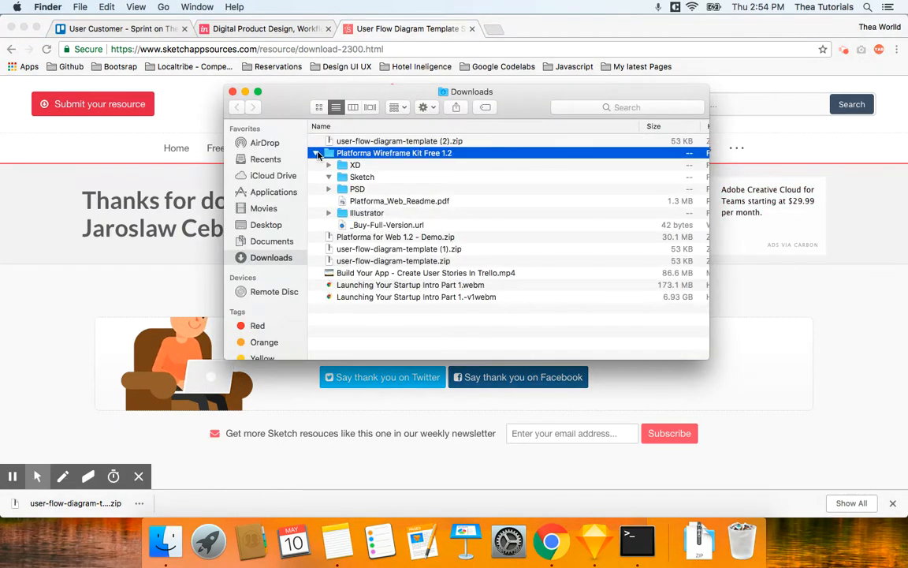
left_click(317, 153)
double_click(382, 142)
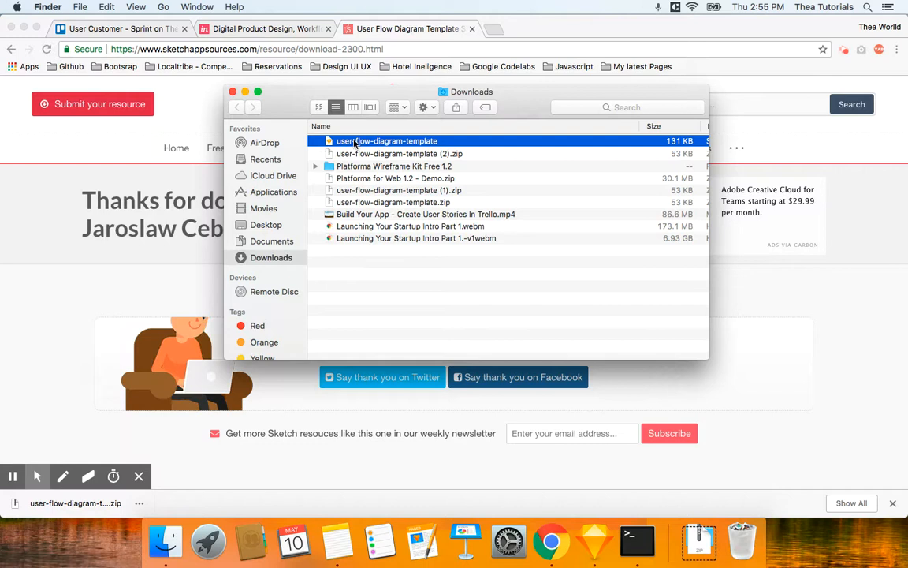
Open the extracted user-flow-diagram-template file in Sketch and look over its SAMPLE artboard.
double_click(343, 141)
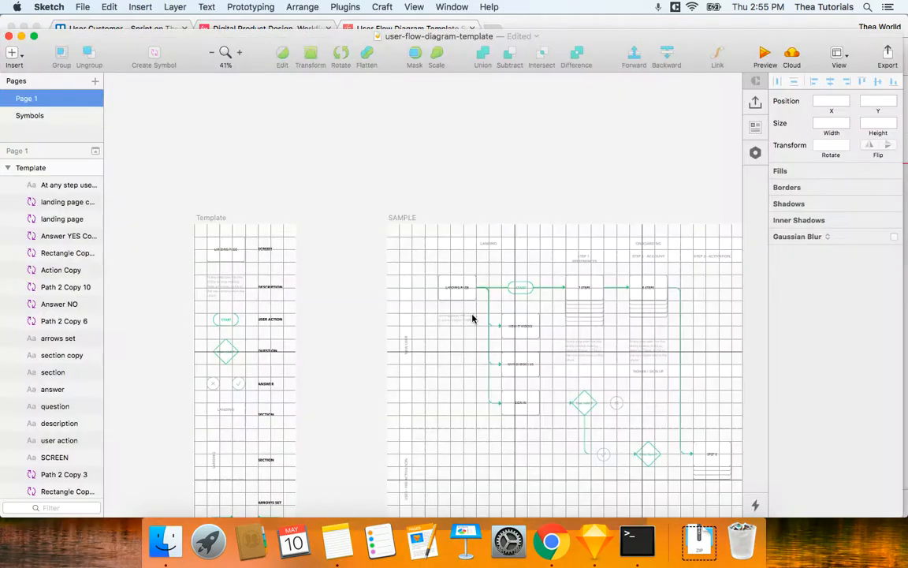
scroll(461, 209, "right", 3)
scroll(461, 209, "down", 2)
scroll(499, 326, "up", 5)
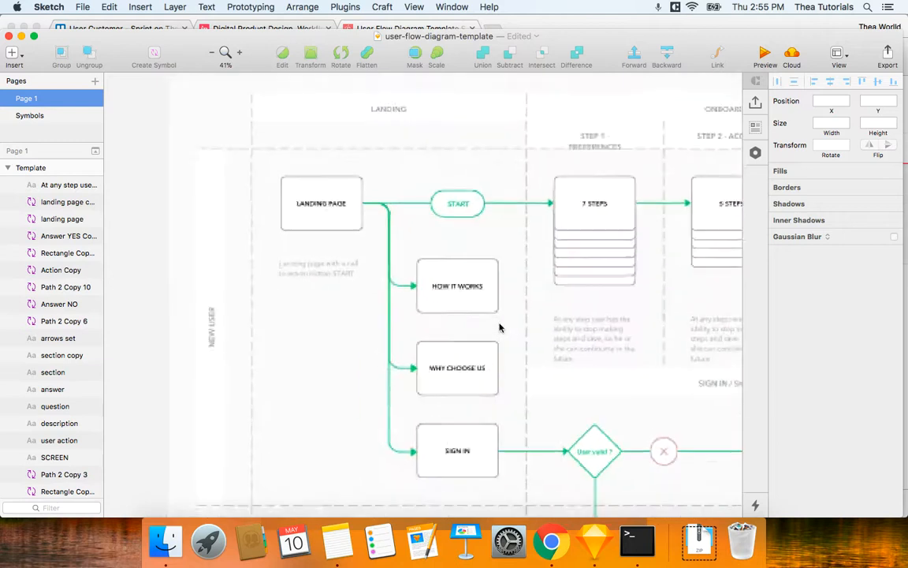
scroll(499, 325, "down", 5)
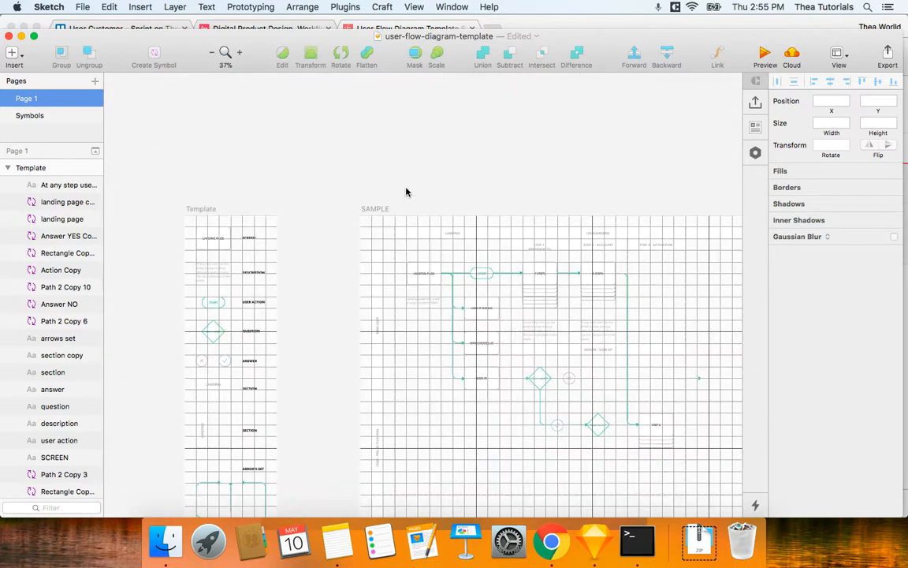
key("super+a")
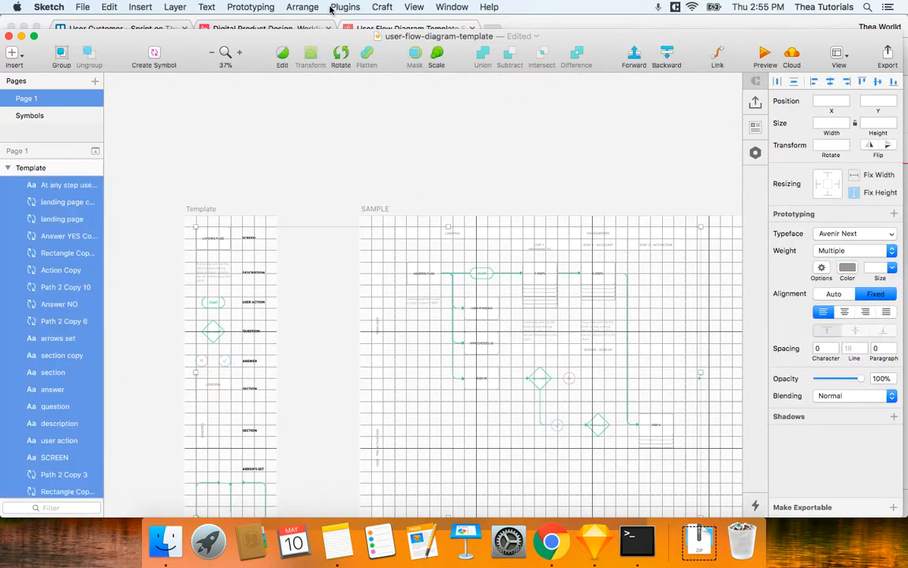
left_click(414, 7)
mouse_move(458, 246)
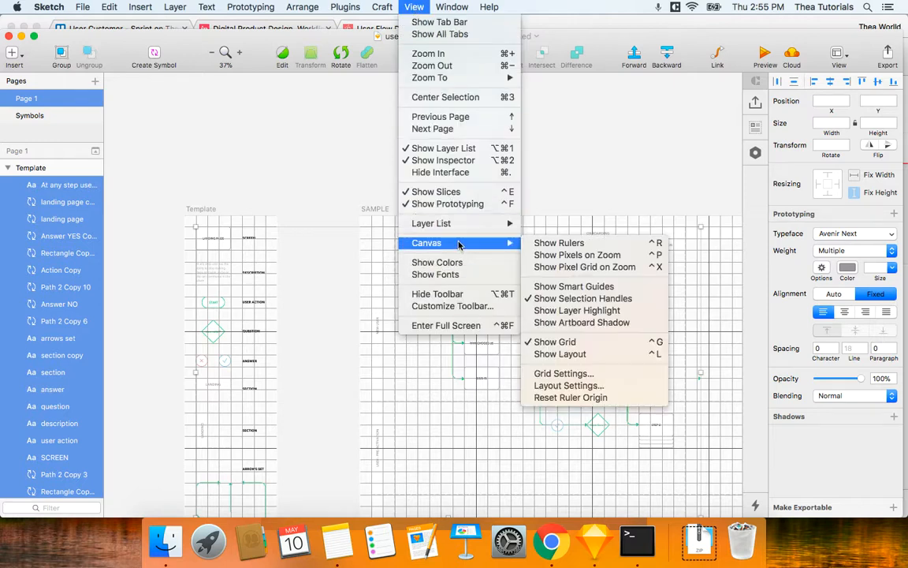
left_click(308, 163)
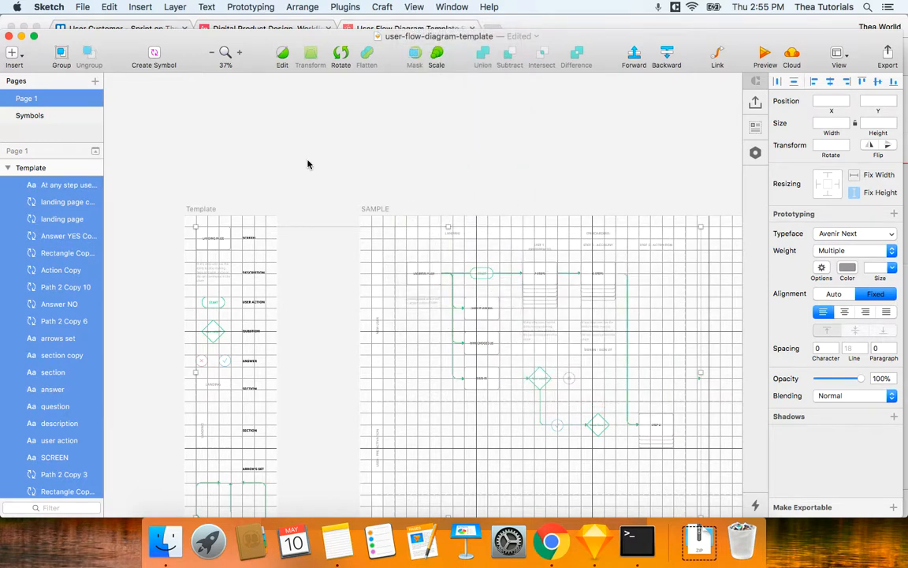
left_click(308, 164)
Turn off the canvas grid on the SAMPLE artboard.
scroll(454, 236, "down", 5)
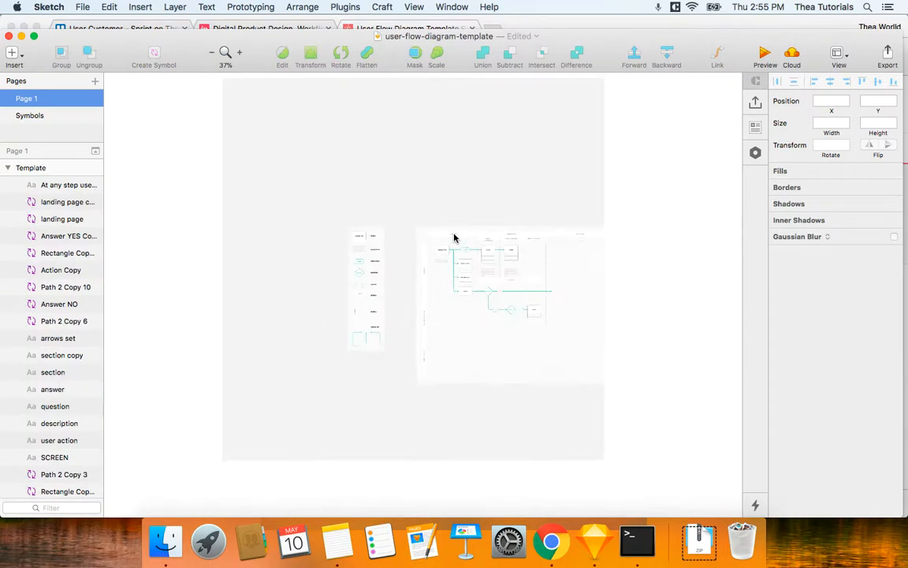
scroll(454, 237, "up", 10)
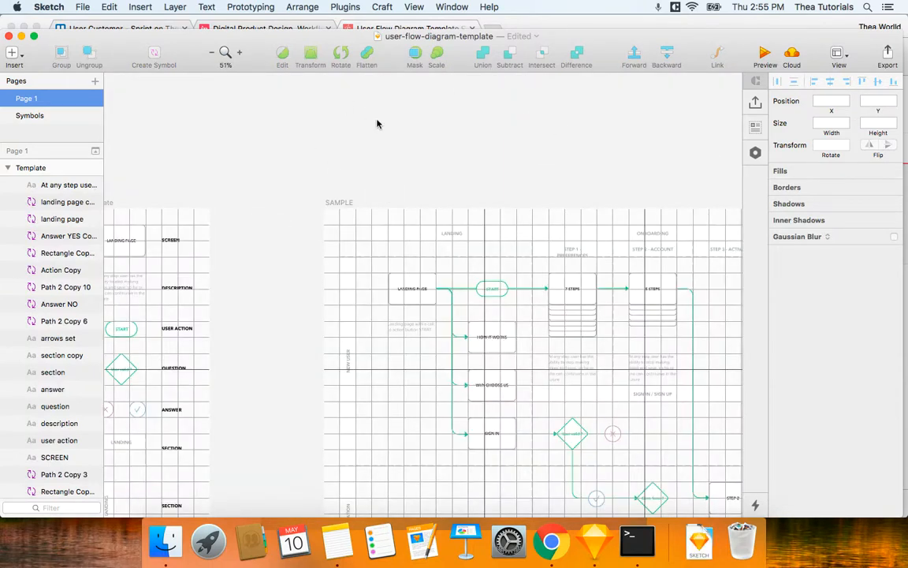
key("super+a")
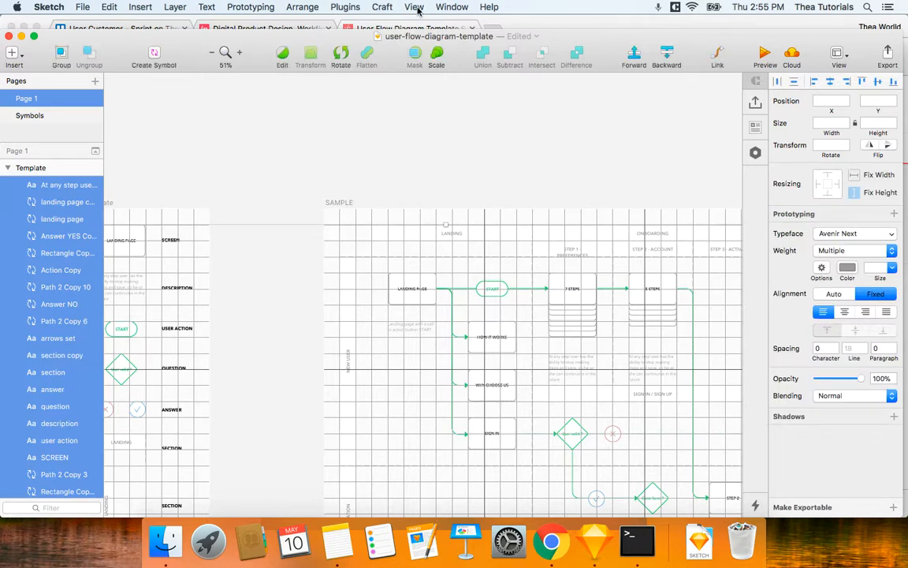
left_click(414, 8)
mouse_move(454, 242)
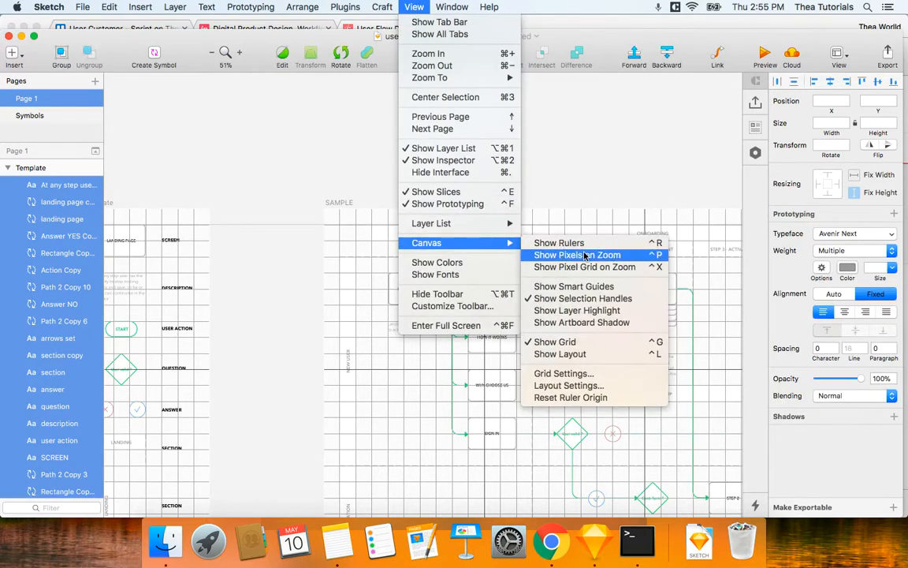
left_click(605, 343)
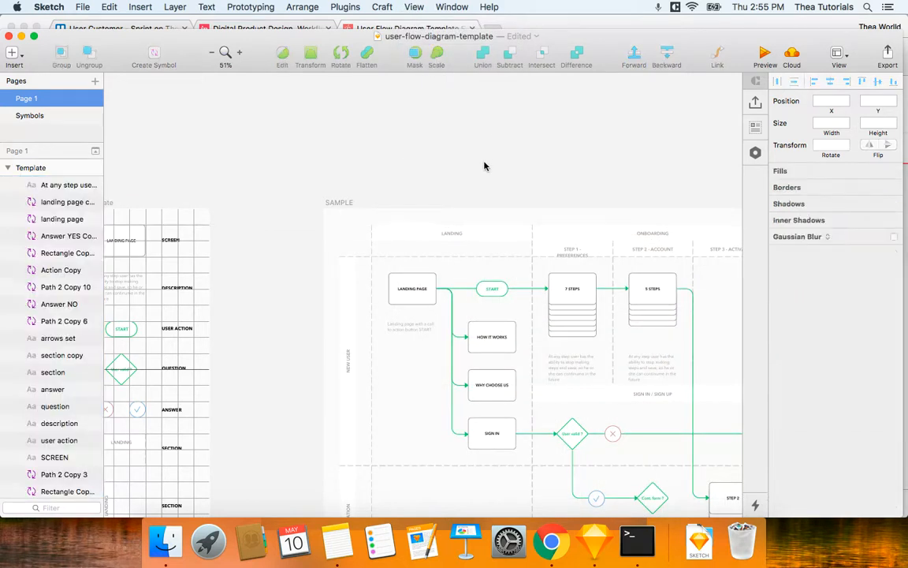
Examine the SAMPLE artboard's flow from the landing page through the onboarding steps, sign-in branch and user validation question.
scroll(484, 165, "up", 5)
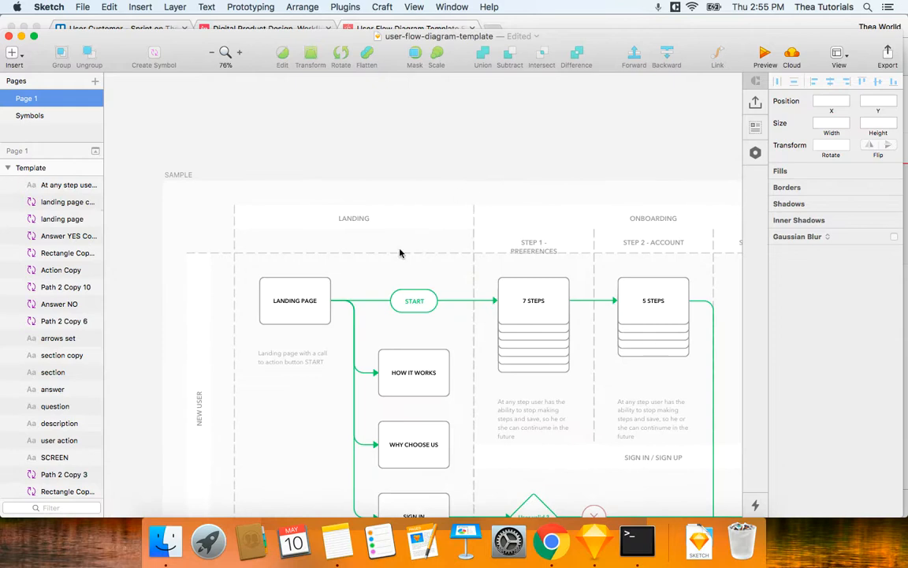
scroll(399, 252, "down", 5)
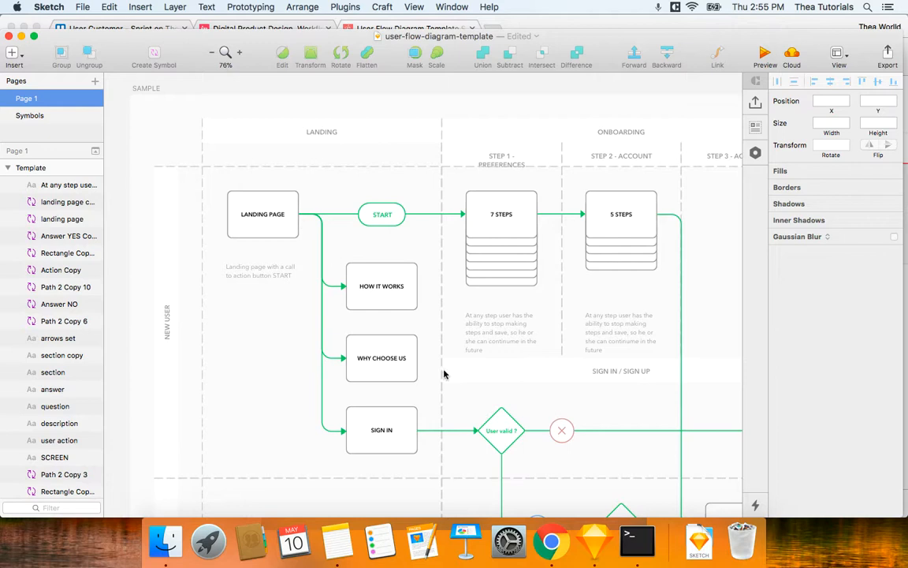
scroll(444, 373, "up", 2)
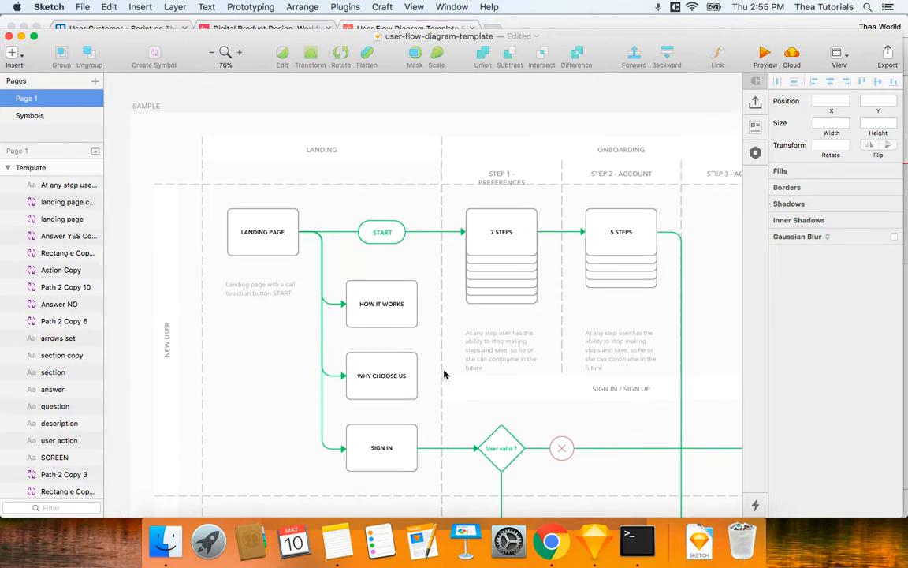
scroll(444, 374, "down", 10)
scroll(444, 374, "right", 10)
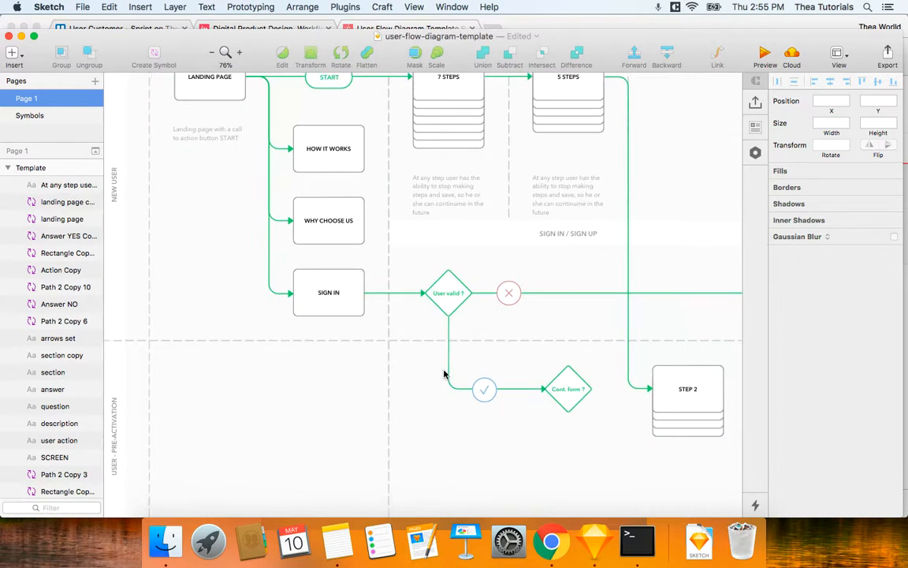
scroll(444, 373, "right", 2)
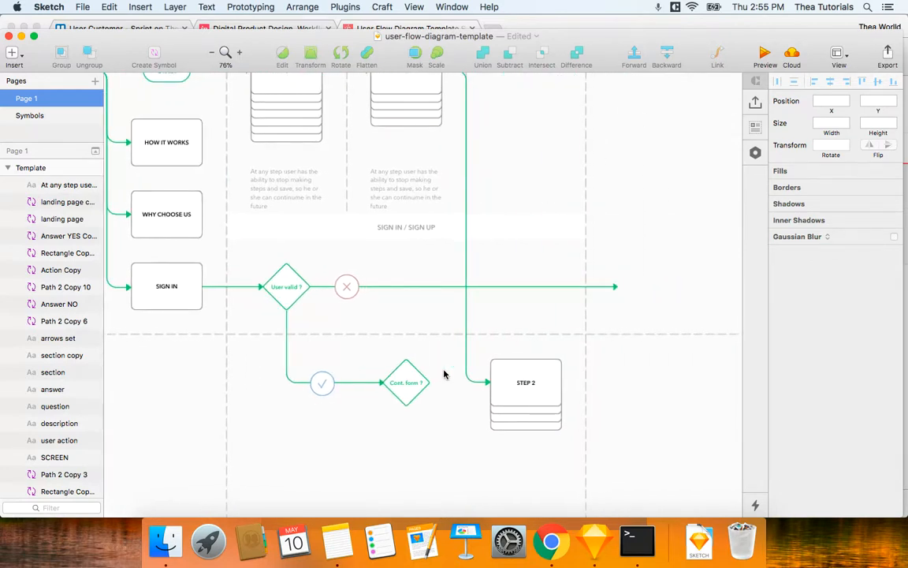
scroll(444, 374, "up", 7)
scroll(444, 373, "left", 6)
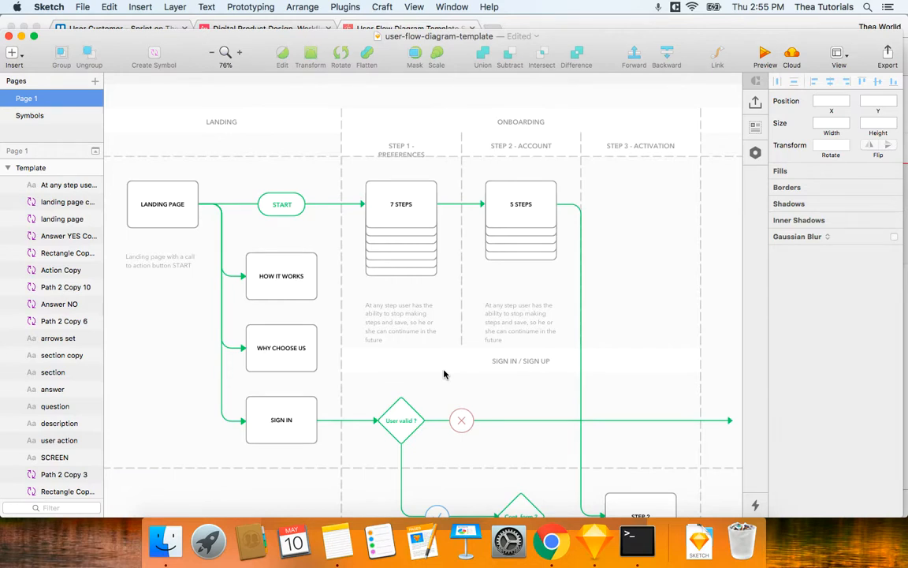
scroll(444, 374, "up", 6)
scroll(444, 374, "left", 3)
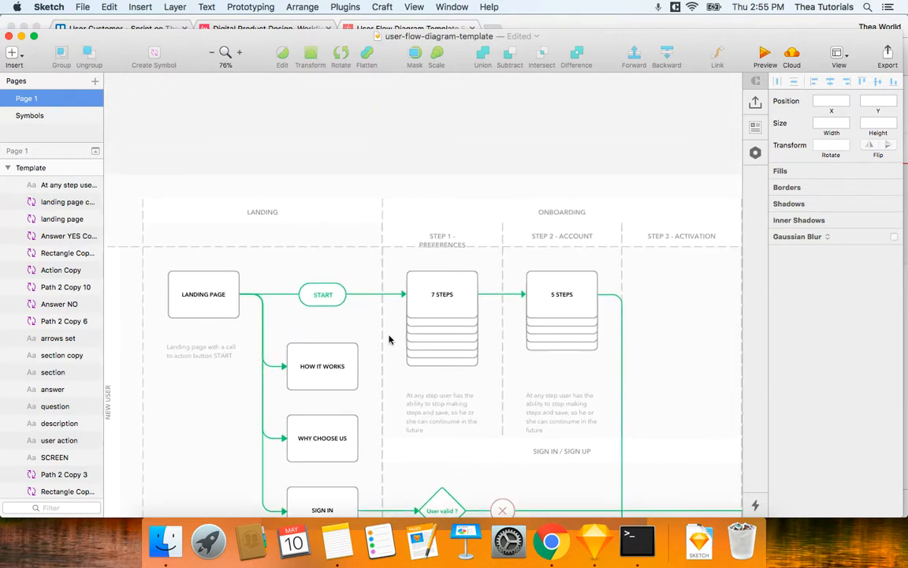
scroll(312, 248, "up", 1)
scroll(311, 248, "left", 4)
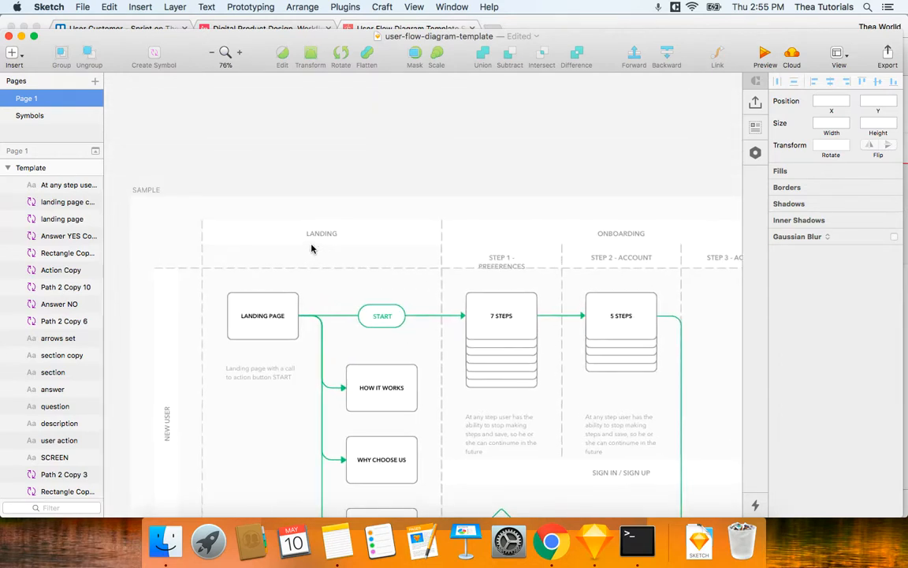
Copy the SAMPLE artboard's LANDING PAGE block onto the empty canvas above it, at about X 952, Y -255.
left_click(296, 295)
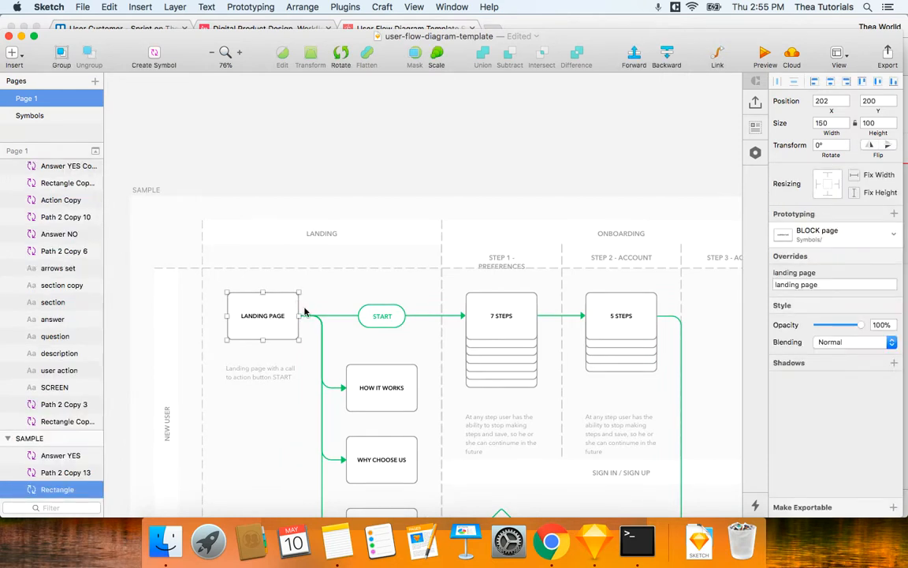
scroll(57, 434, "down", 3)
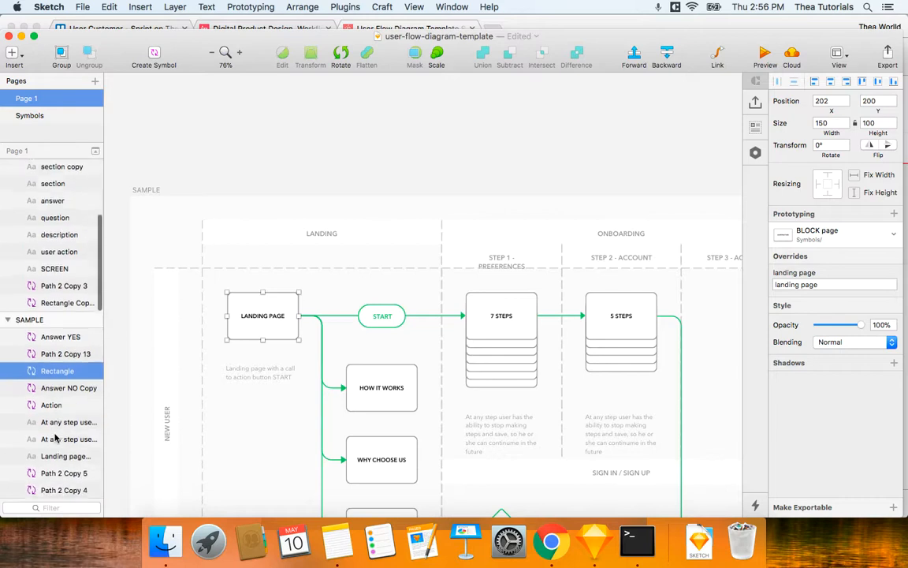
scroll(56, 438, "down", 1)
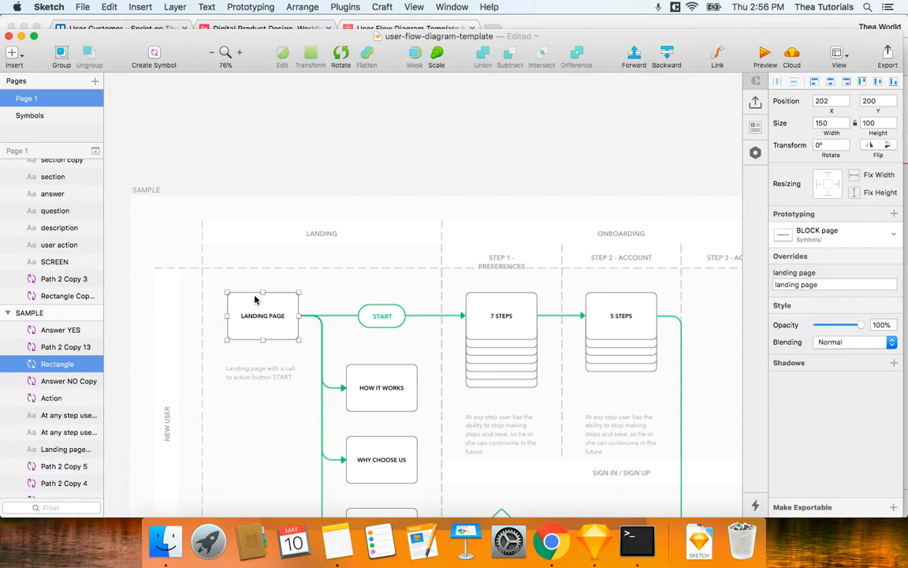
scroll(255, 299, "up", 10)
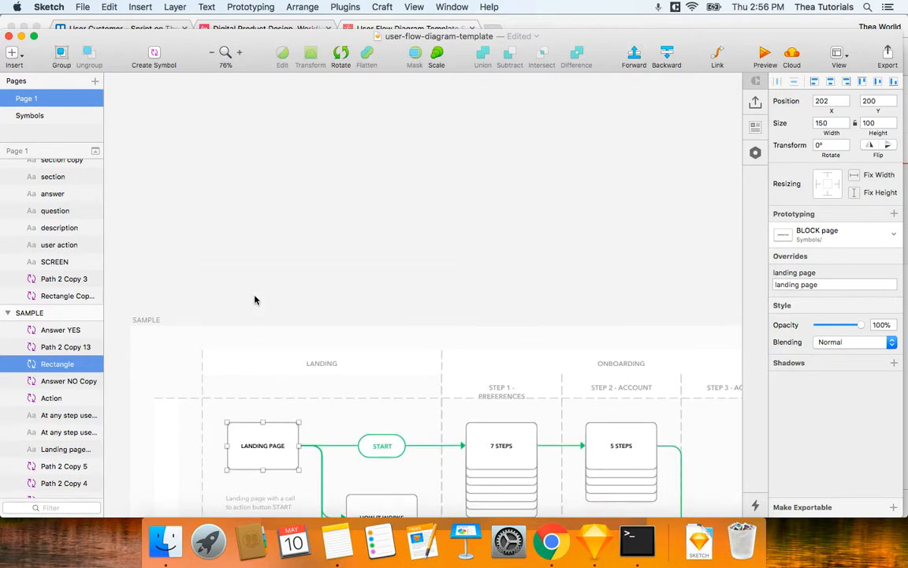
left_click(274, 187)
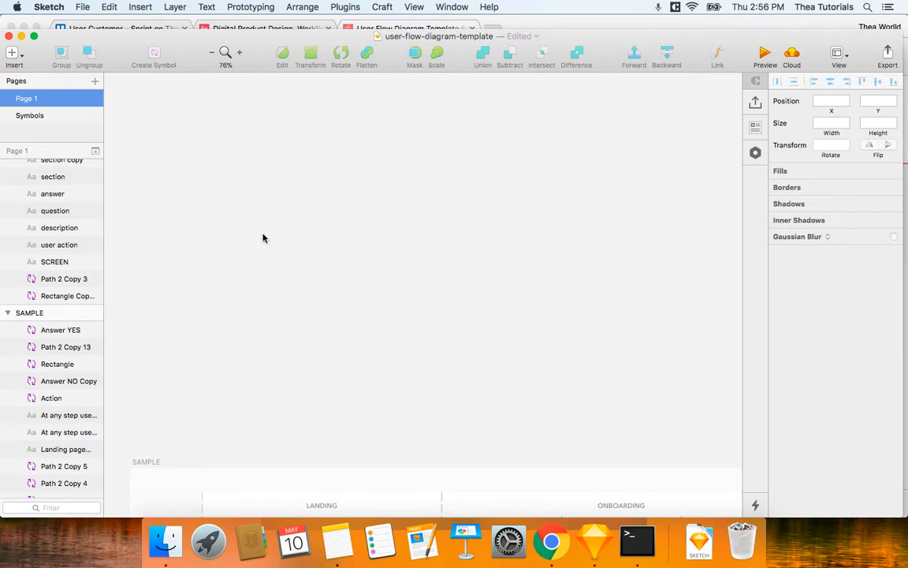
key("super+v")
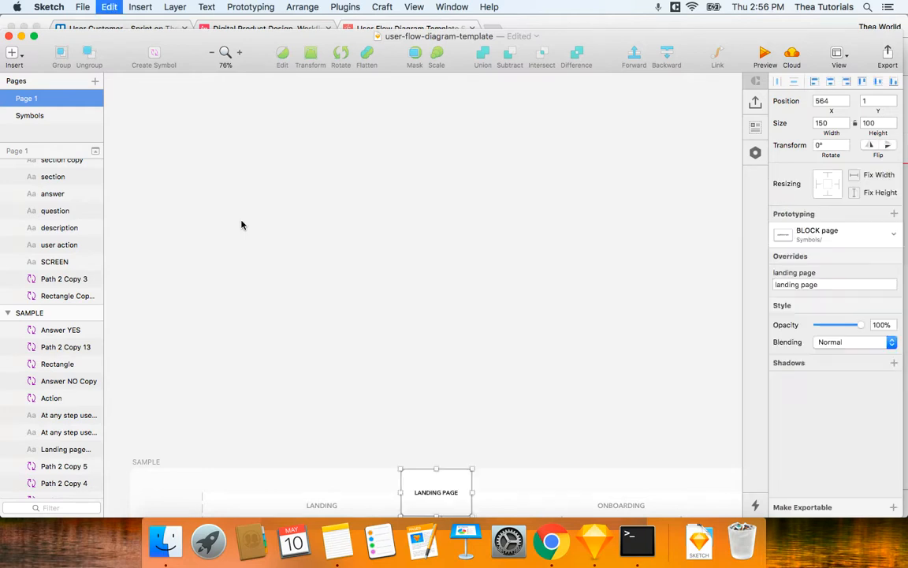
scroll(497, 357, "down", 5)
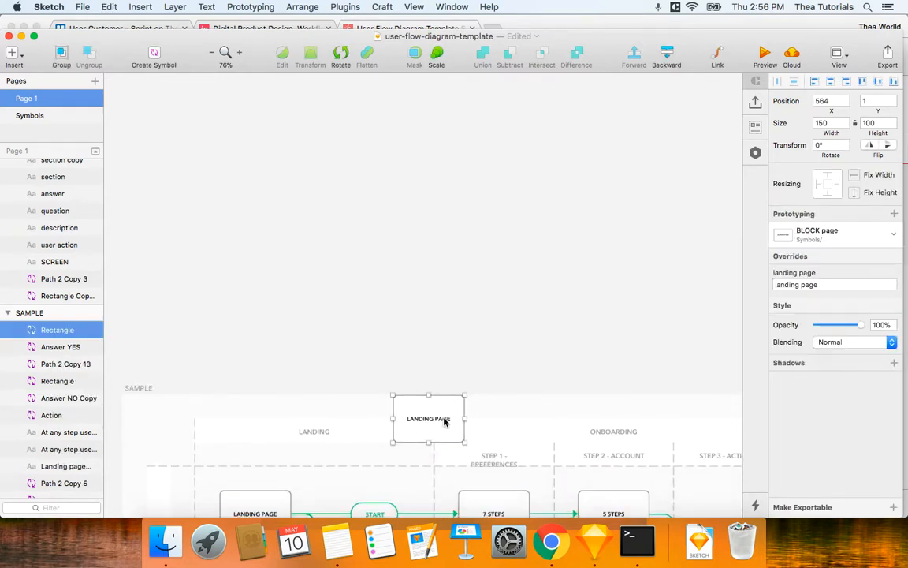
left_click_drag(444, 422, 277, 186)
scroll(320, 196, "up", 2)
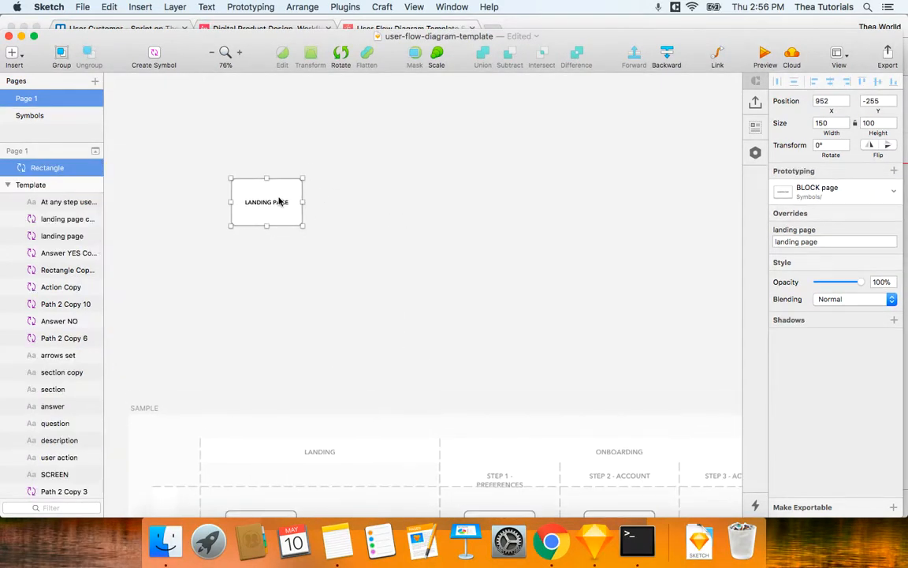
scroll(369, 258, "up", 5)
scroll(369, 258, "left", 5)
scroll(369, 258, "up", 3)
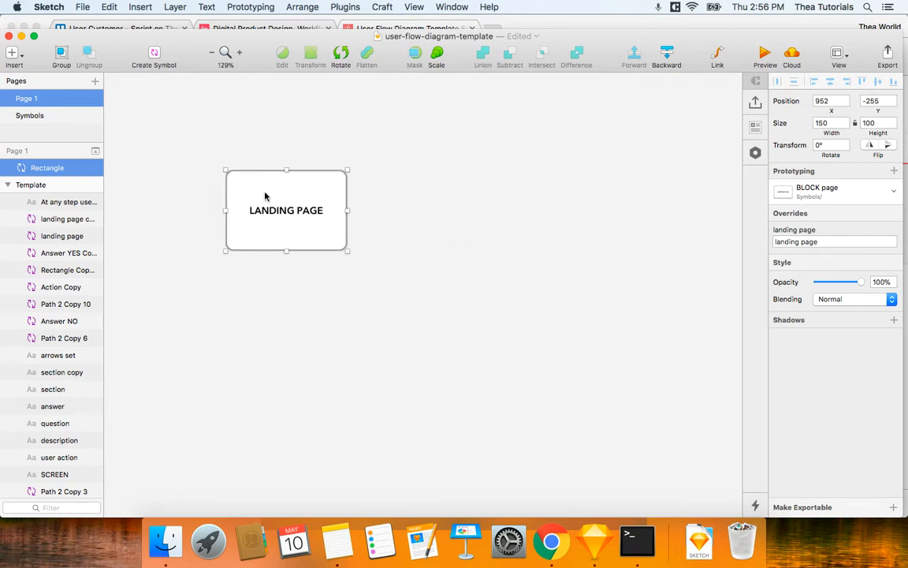
scroll(522, 366, "down", 2)
scroll(521, 365, "down", 5)
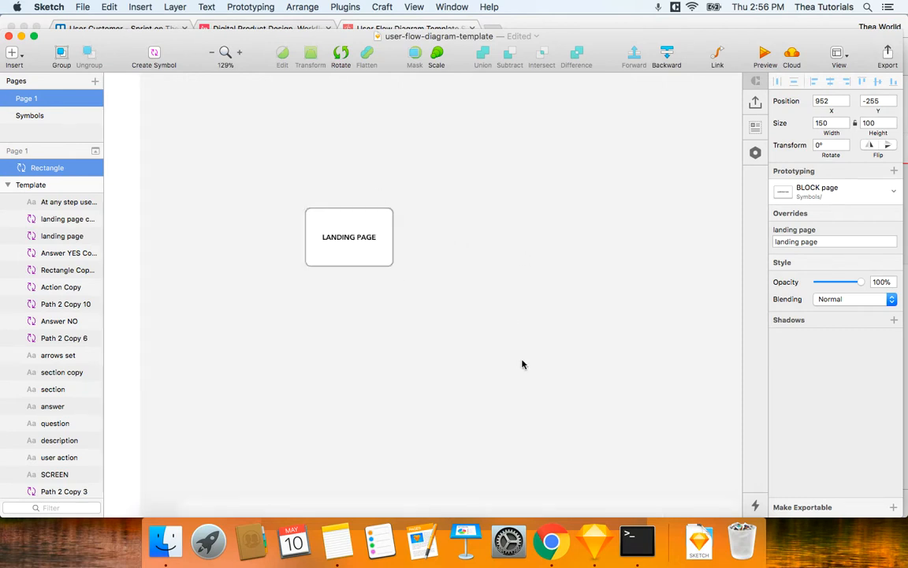
scroll(521, 366, "right", 3)
scroll(521, 365, "down", 1)
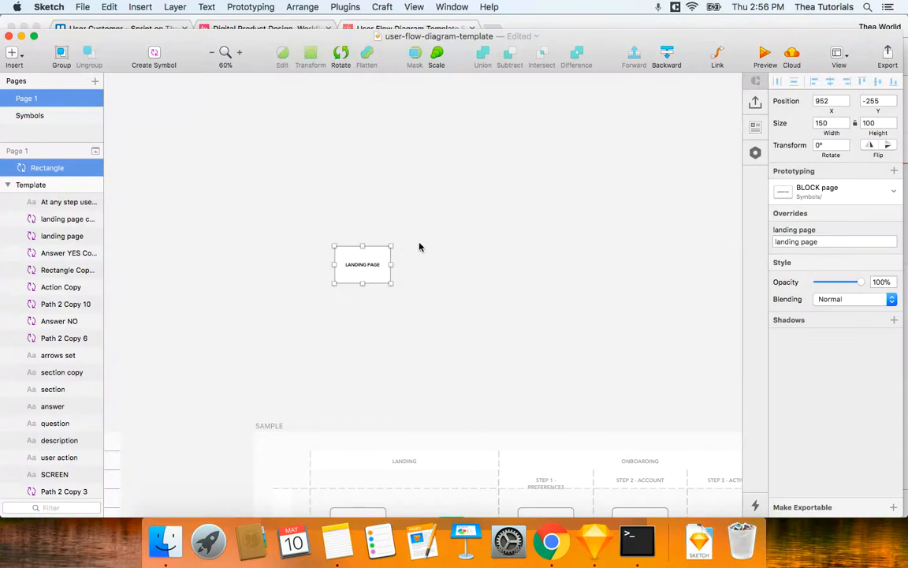
scroll(424, 269, "up", 5)
scroll(424, 269, "down", 5)
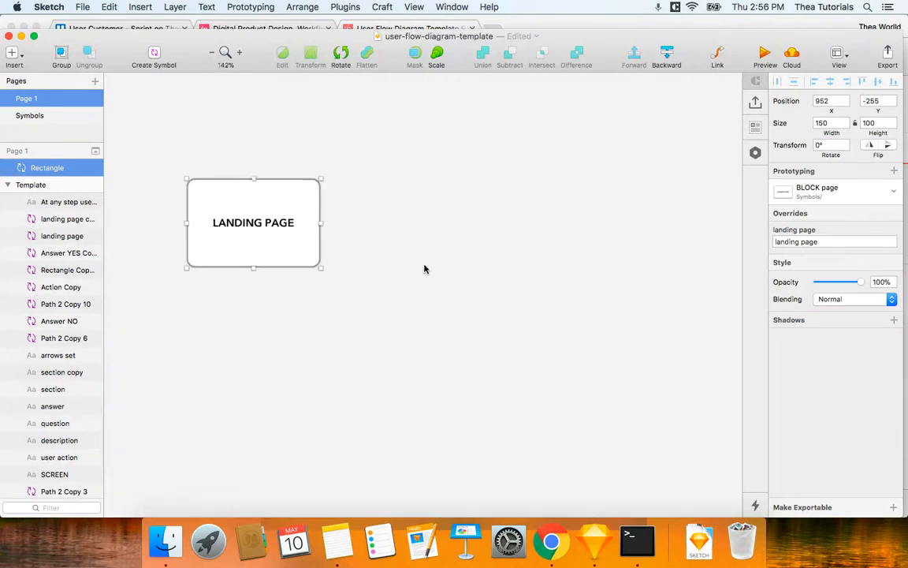
Copy the "User valid ?" question block from the SAMPLE artboard and align it beside the LANDING PAGE copy, at about X 1261, Y -255.
scroll(425, 269, "down", 10)
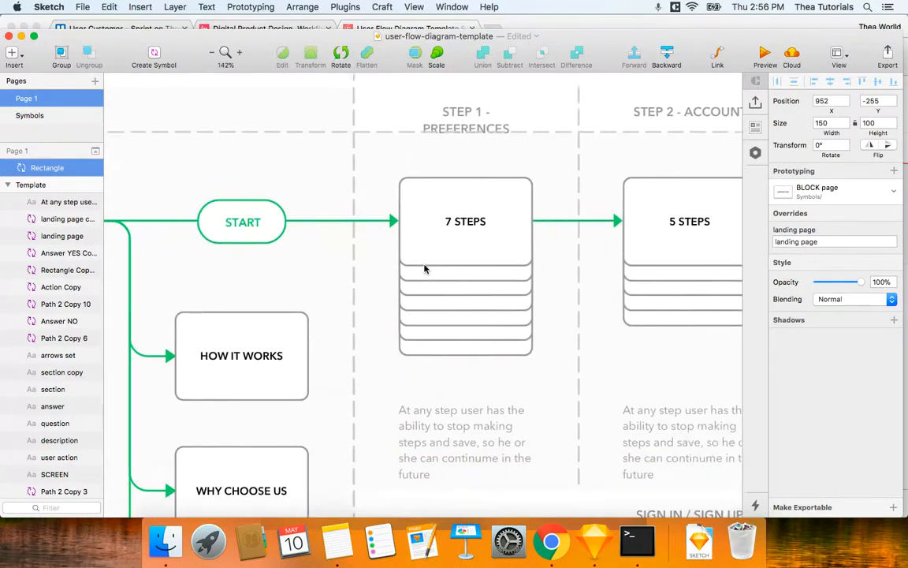
scroll(425, 269, "down", 10)
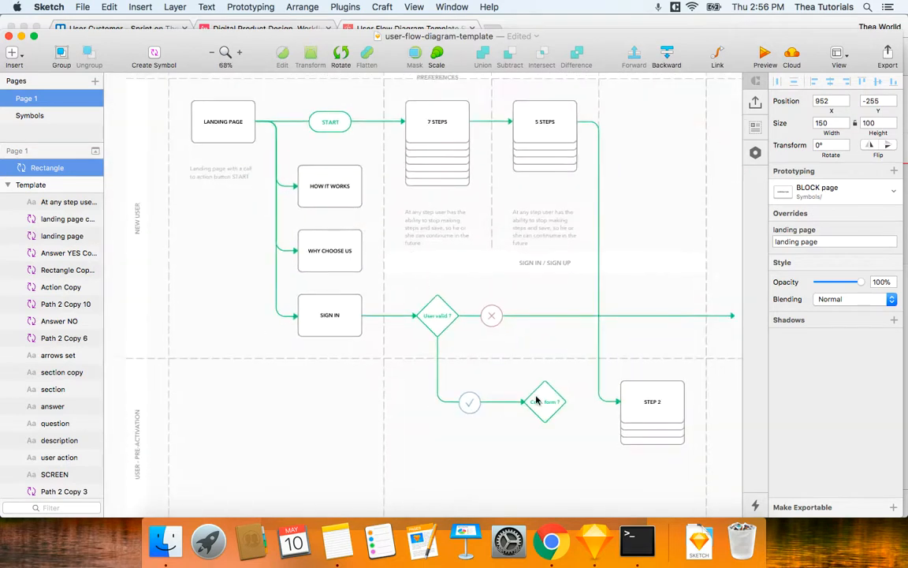
scroll(438, 309, "up", 10)
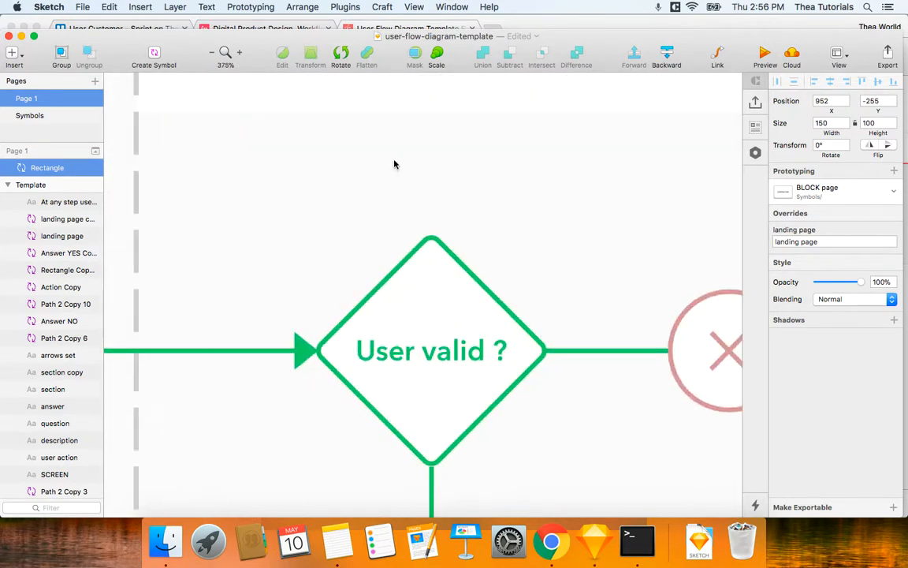
left_click(467, 273)
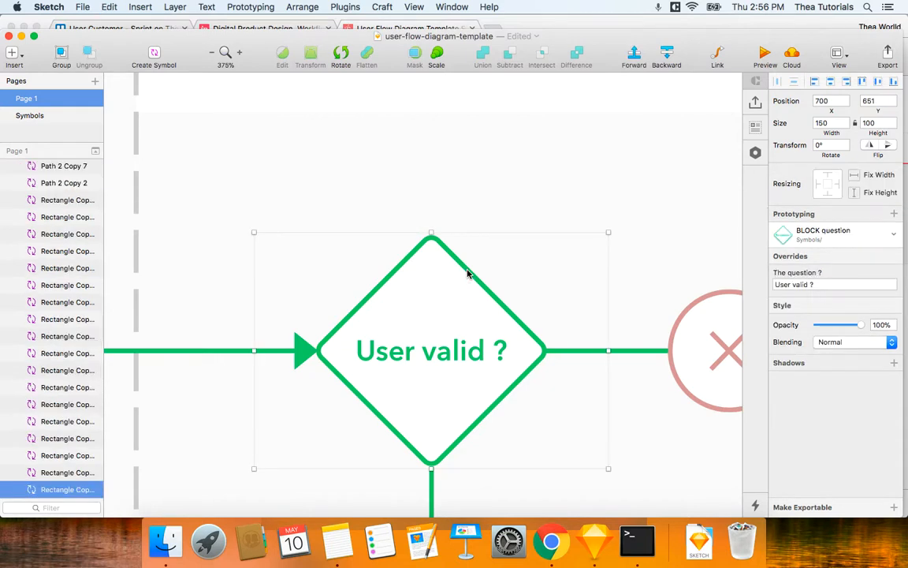
scroll(461, 268, "down", 5)
scroll(451, 261, "up", 10)
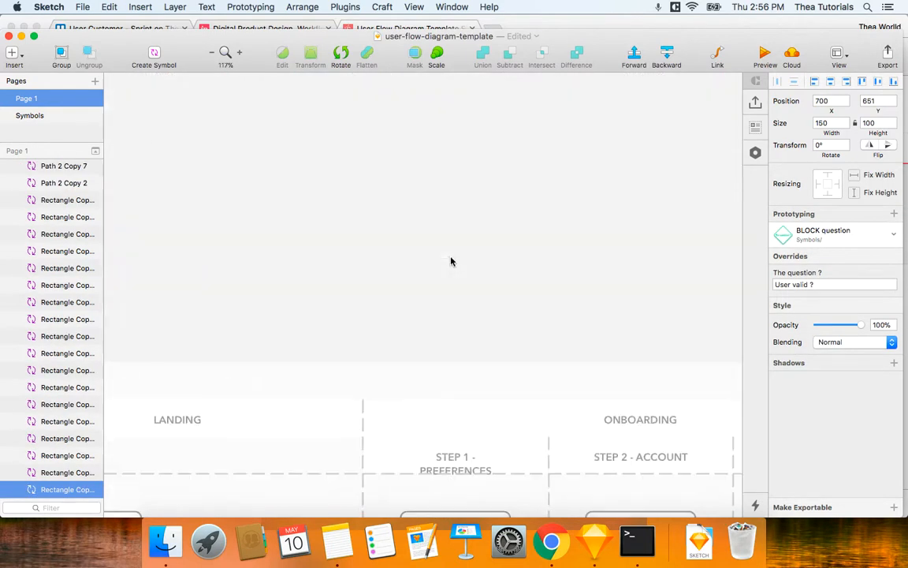
scroll(451, 261, "down", 5)
left_click(369, 245)
key("super+v")
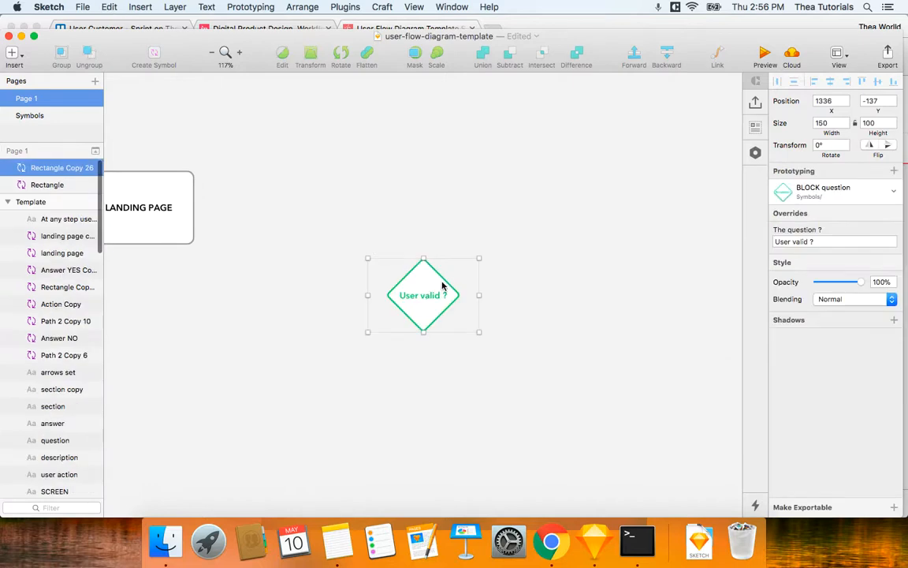
left_click_drag(443, 286, 389, 194)
scroll(492, 241, "left", 3)
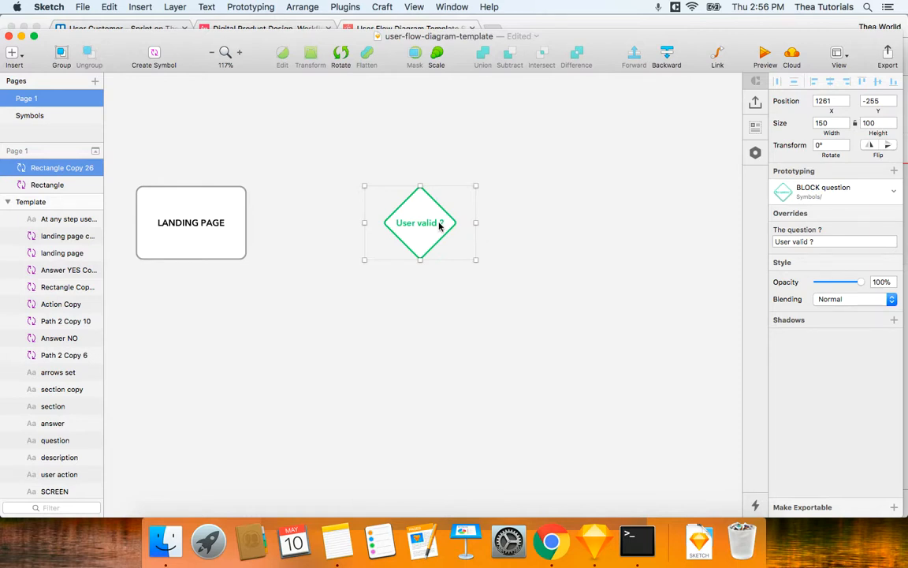
Copy a straight green arrow from the SAMPLE artboard and attach it beside the "User valid ?" block, about 147 wide at X 1385, Y -213.
left_click(524, 287)
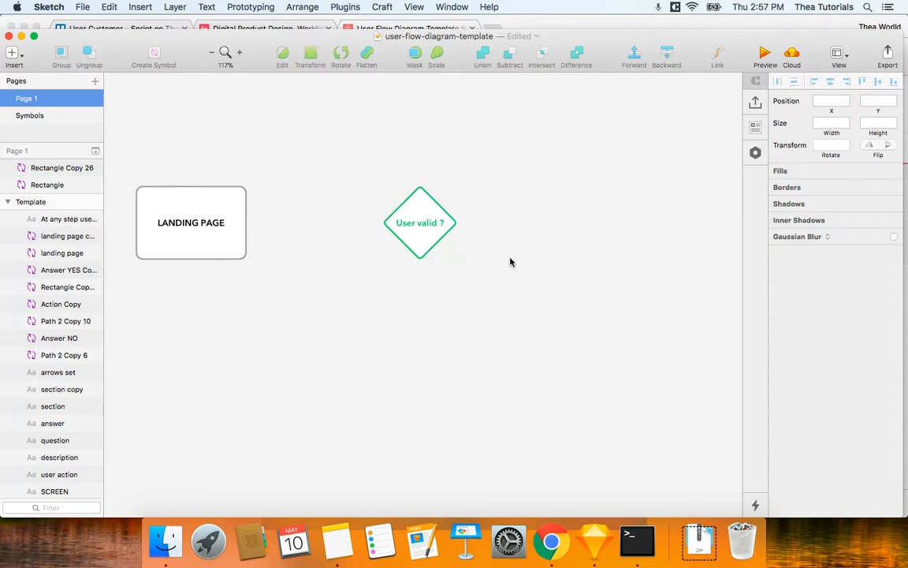
scroll(510, 261, "down", 10)
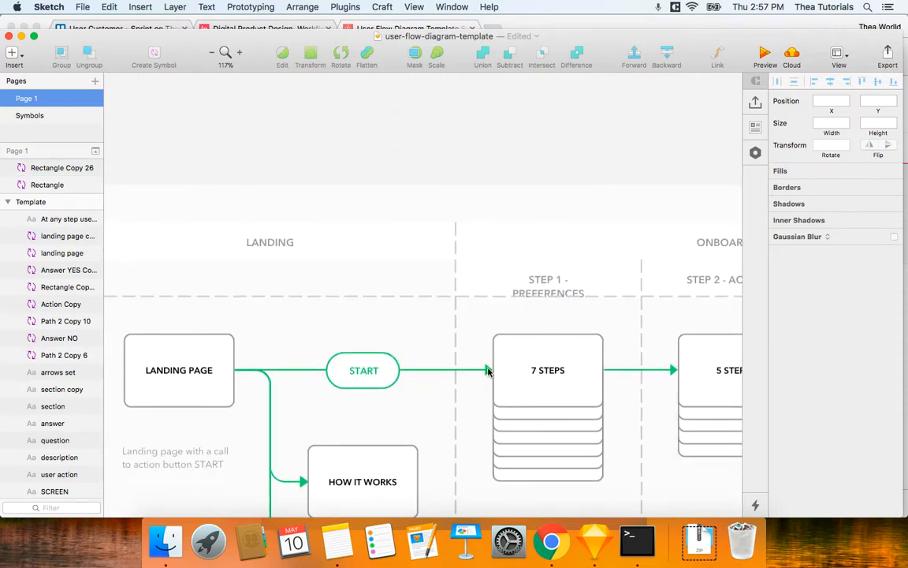
left_click(487, 371)
scroll(504, 272, "up", 10)
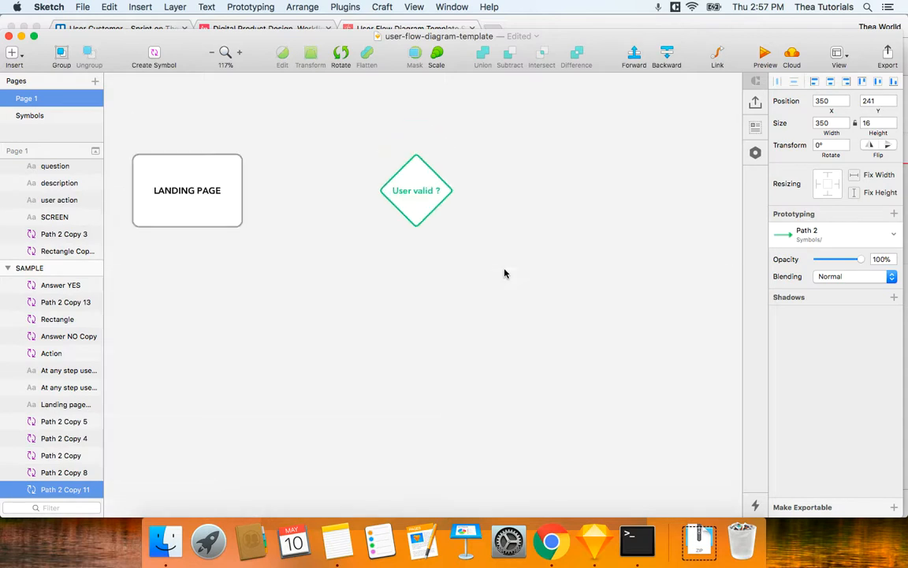
scroll(504, 274, "up", 2)
key("super+v")
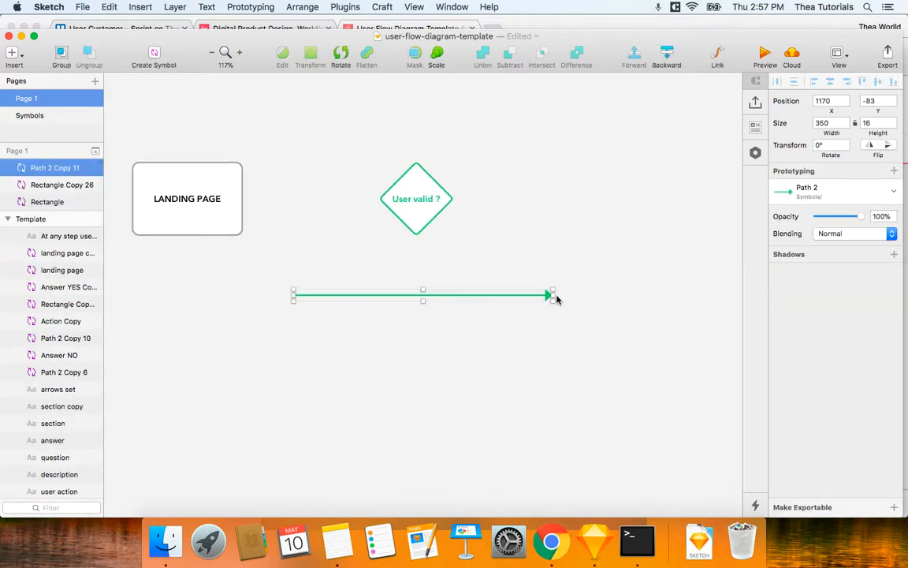
left_click_drag(553, 295, 547, 200)
left_click(560, 300)
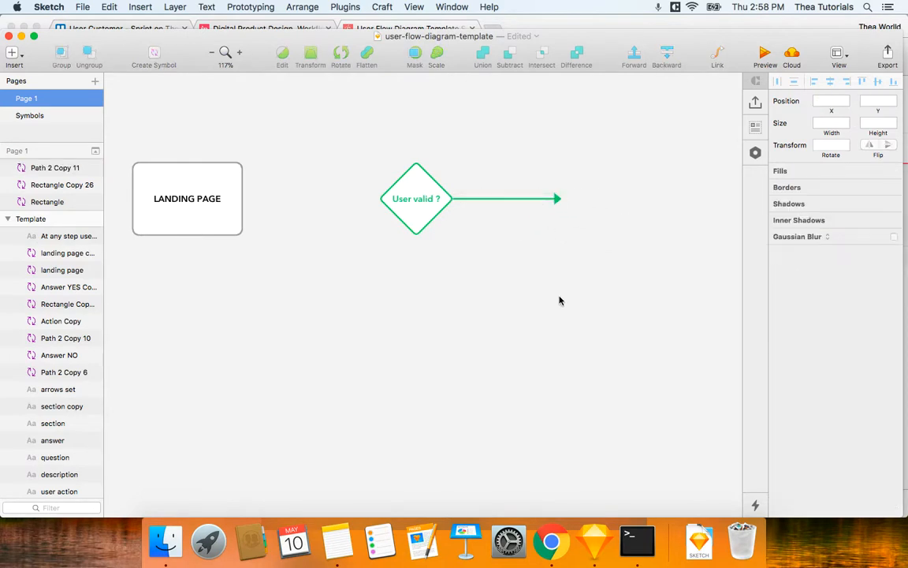
Duplicate the arrow beside the "User valid ?" block and move the copy 30 px straight down.
left_click(553, 202)
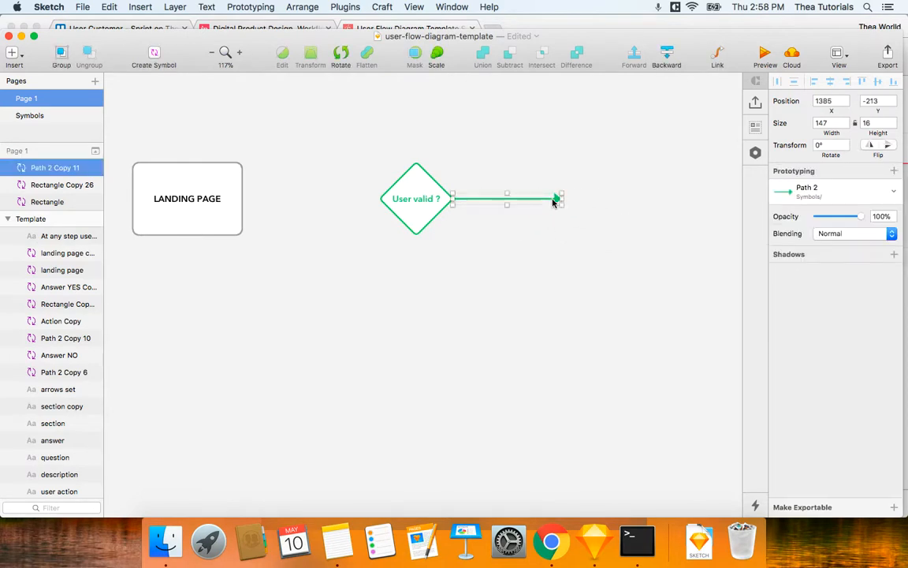
key("super+d")
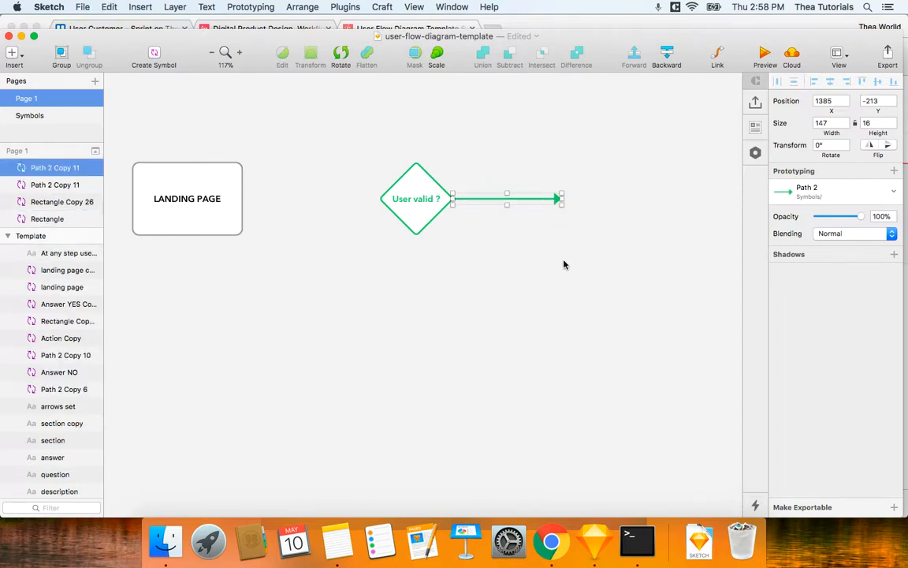
key("super+Down")
key("super+Down")
key("super+Down")
key("super+Down")
key("super+Down")
key("super+Down")
key("super+Down")
key("super+Down")
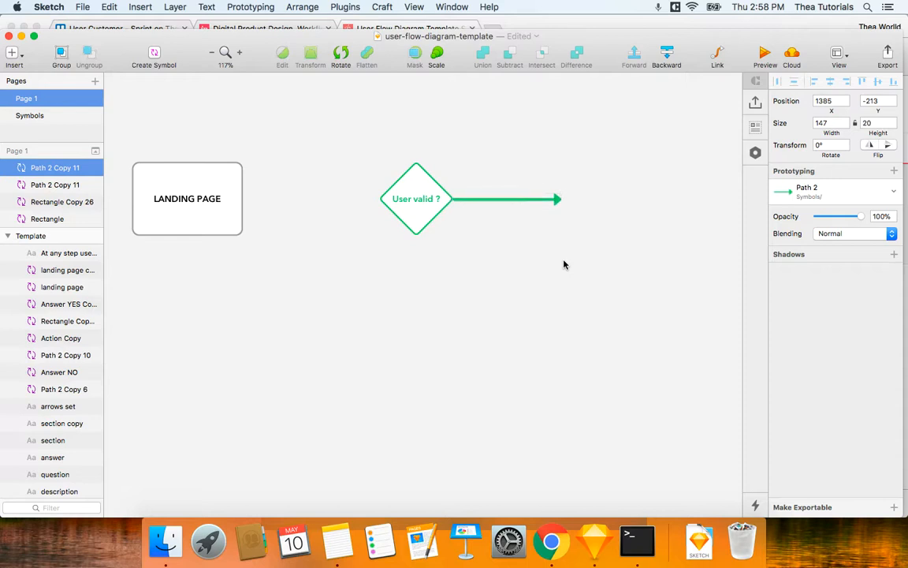
key("shift+Down")
key("shift+Down")
key("shift+Down")
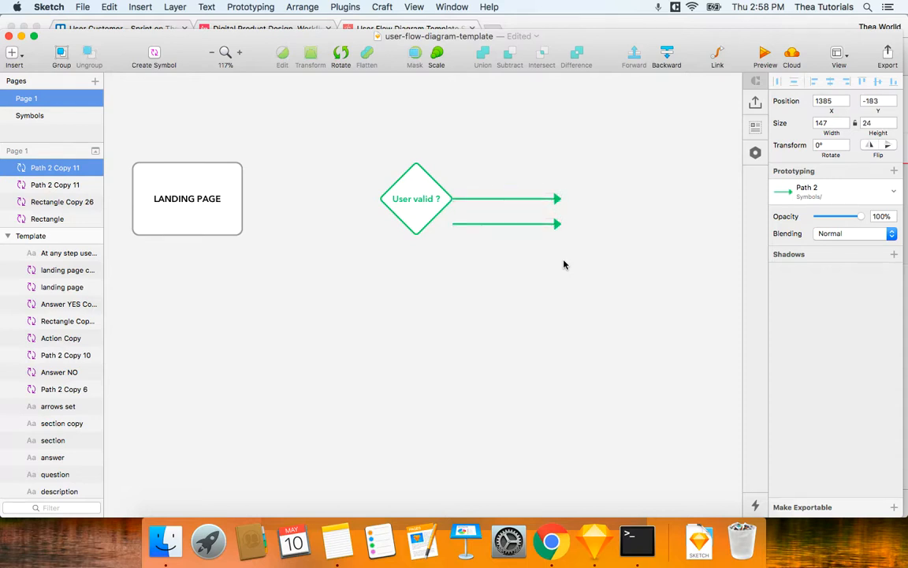
Flip the duplicated arrow horizontally so it points back toward the "User valid ?" block.
right_click(555, 224)
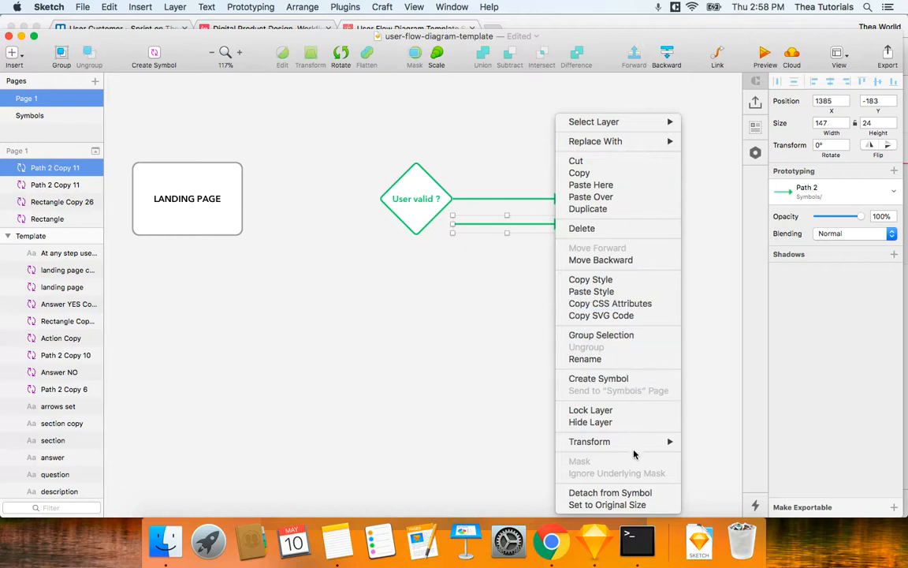
mouse_move(659, 442)
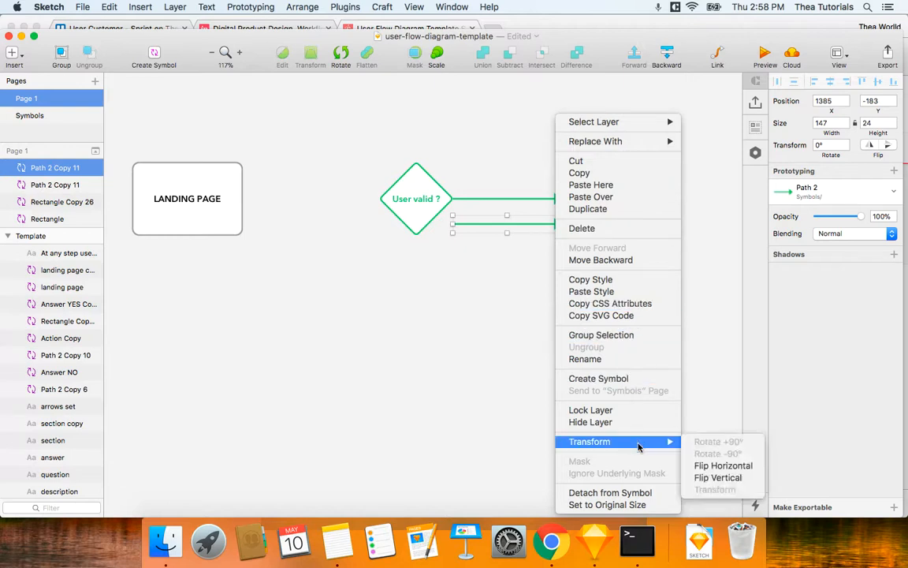
left_click(722, 478)
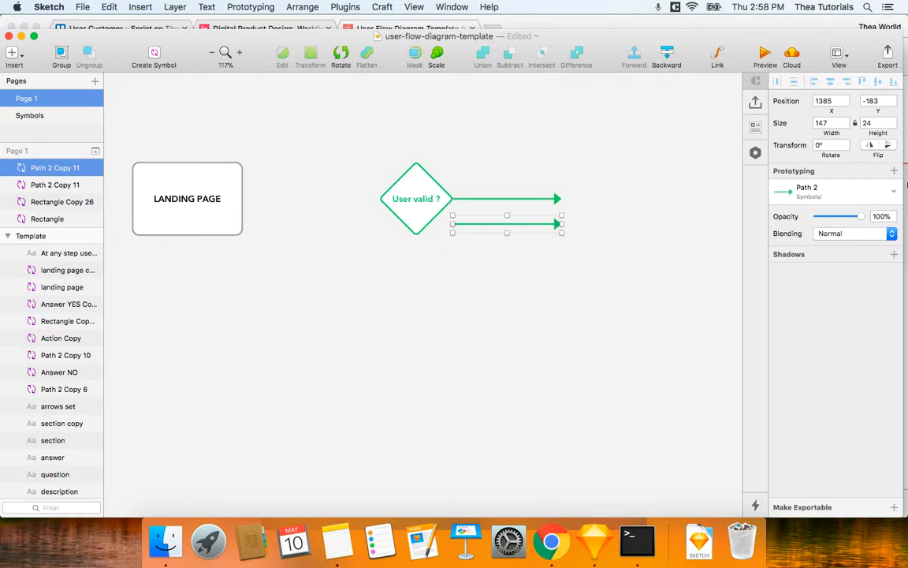
left_click(890, 148)
left_click(871, 147)
left_click(871, 148)
left_click_drag(562, 215, 599, 244)
key("super+z")
left_click(593, 251)
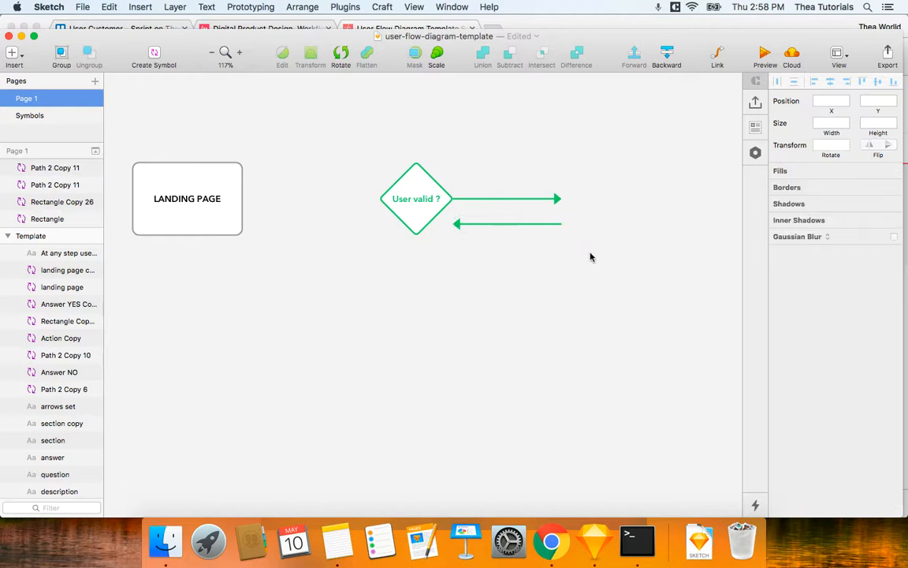
Detach the flipped arrow from its symbol and delete it.
left_click(561, 225)
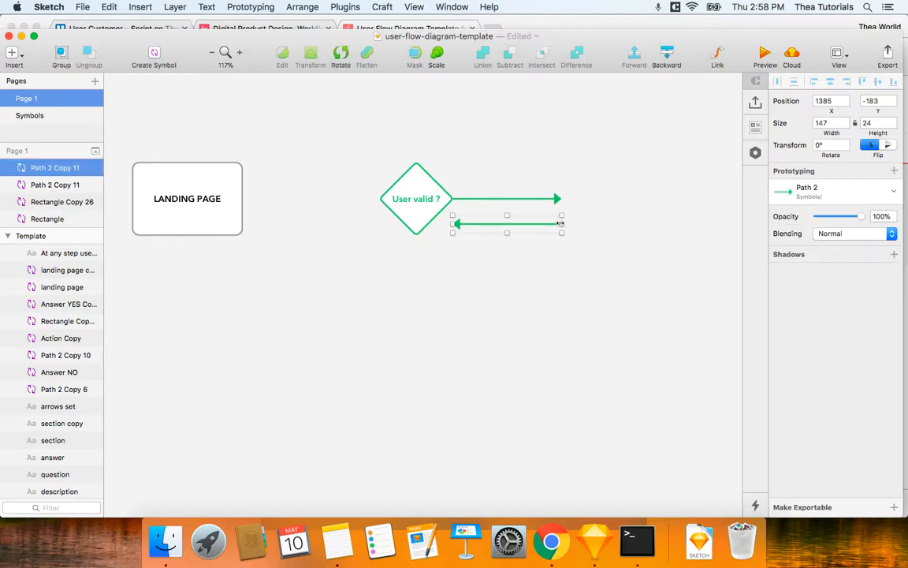
left_click(108, 6)
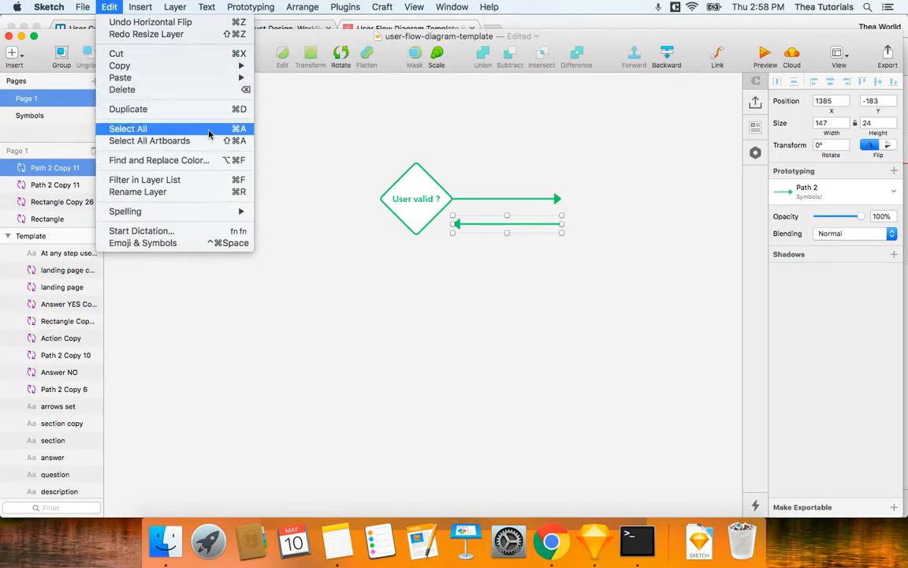
key("Escape")
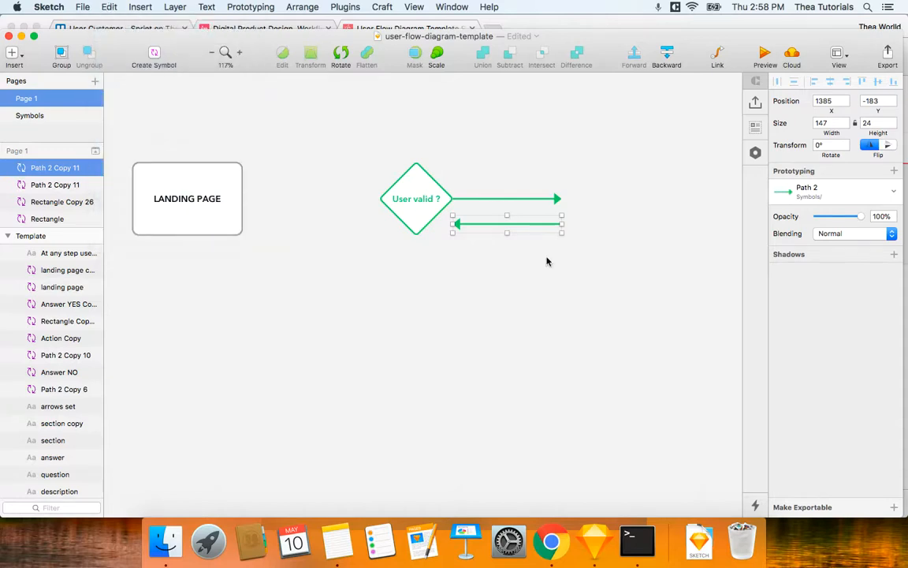
right_click(539, 222)
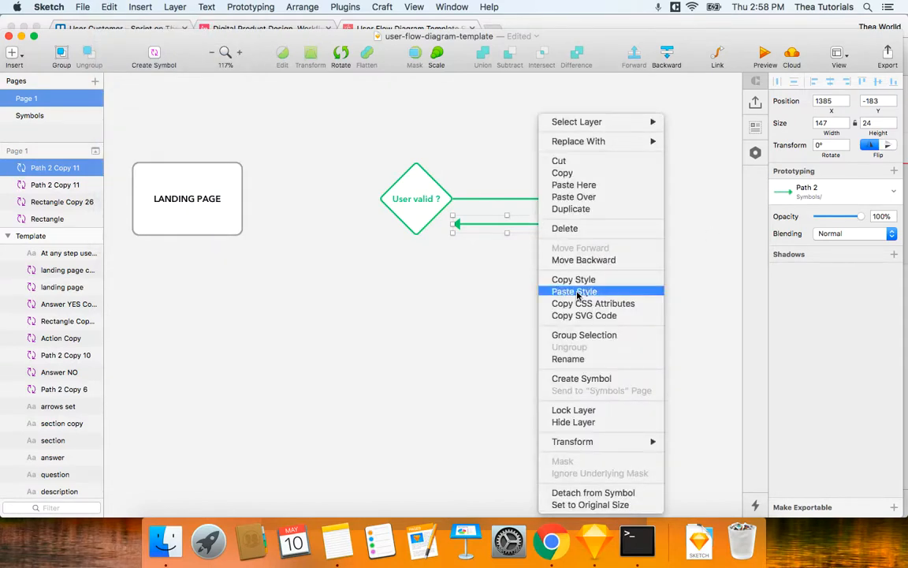
mouse_move(606, 441)
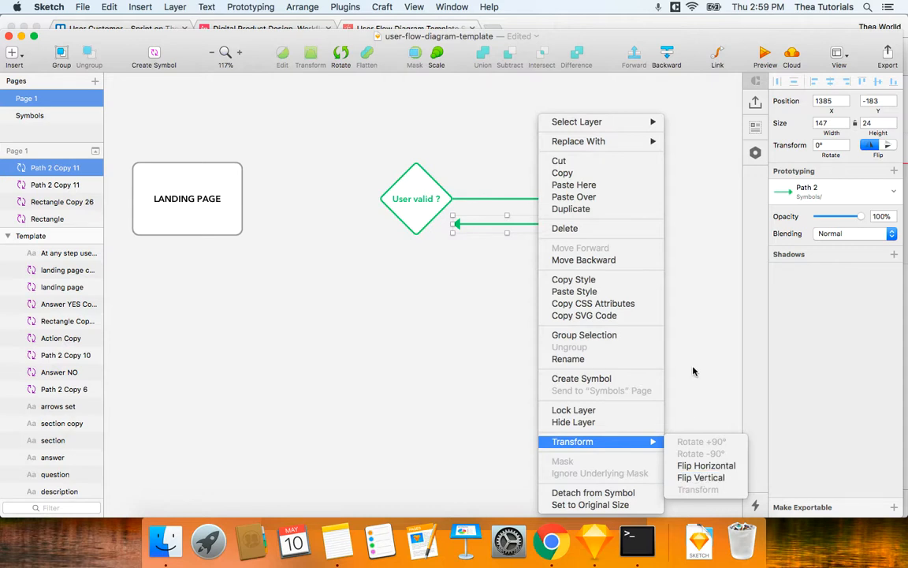
left_click(607, 493)
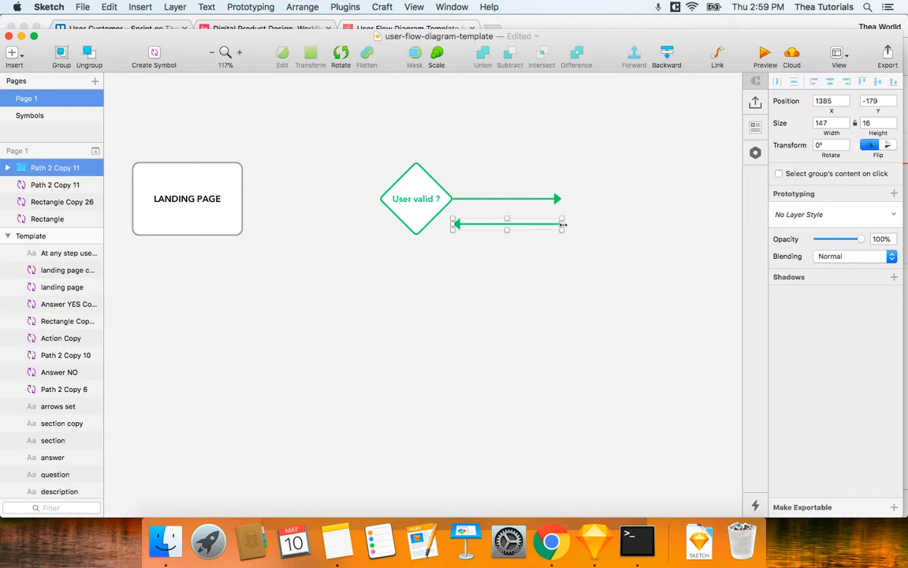
key("Delete")
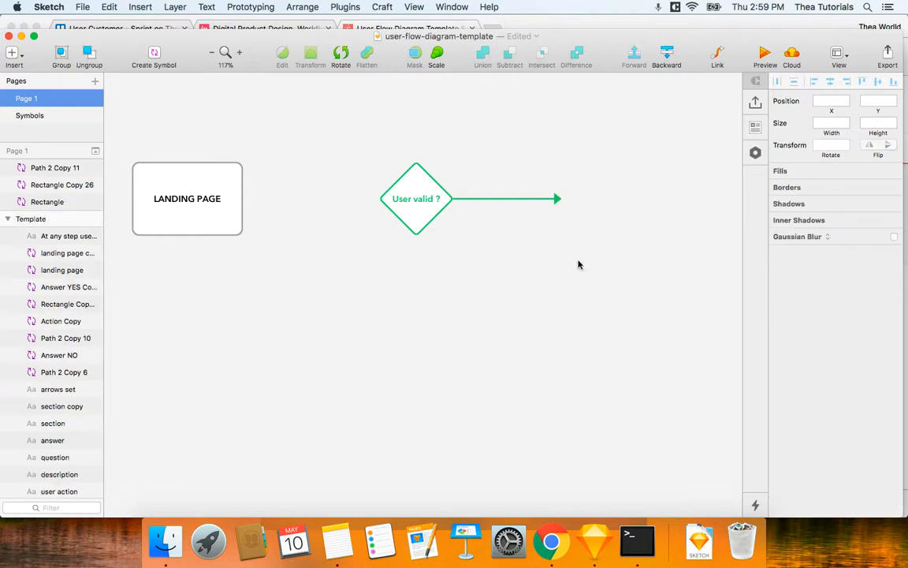
Copy the SAMPLE artboard's elbow connector between LANDING PAGE and SIGN IN onto the empty canvas, at about X 1658, Y -265.
scroll(578, 264, "down", 5)
scroll(482, 394, "down", 3)
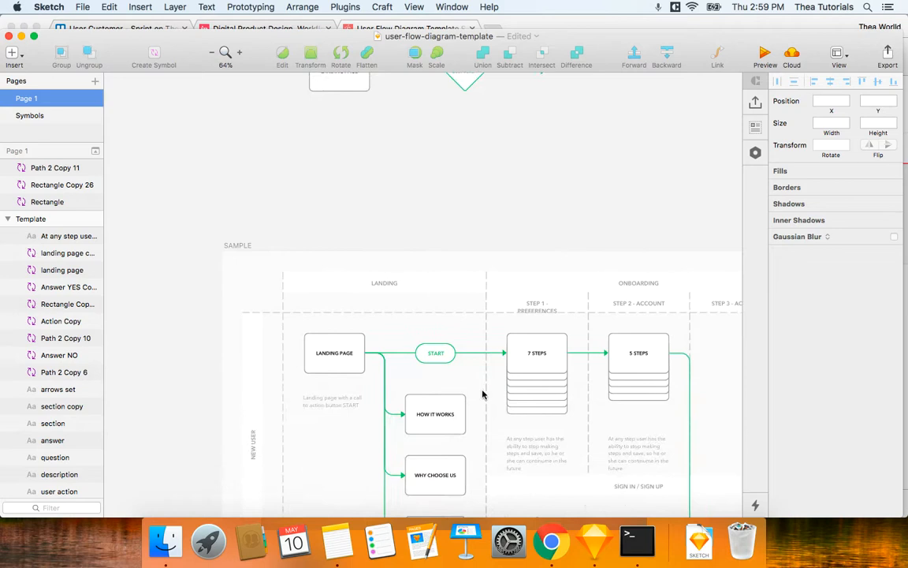
scroll(483, 394, "down", 1)
left_click(390, 392)
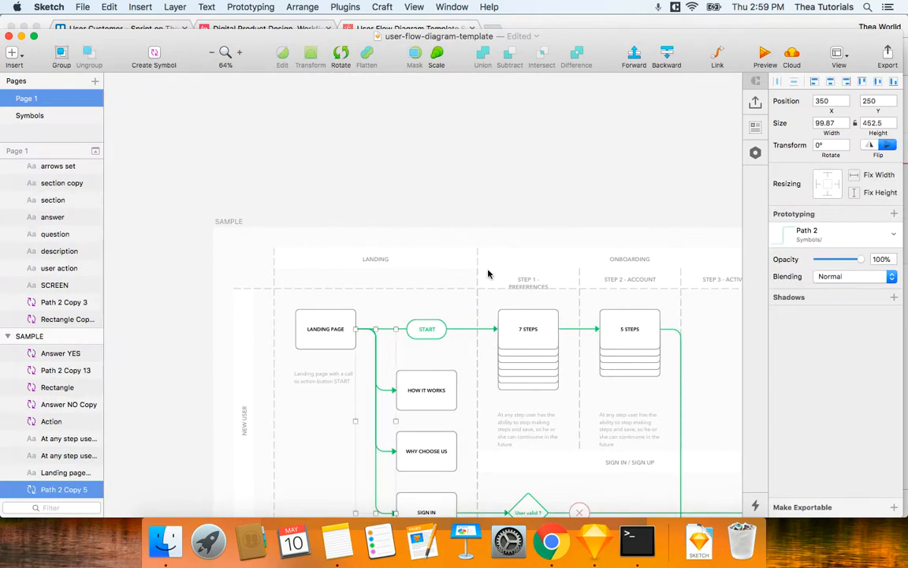
double_click(392, 392)
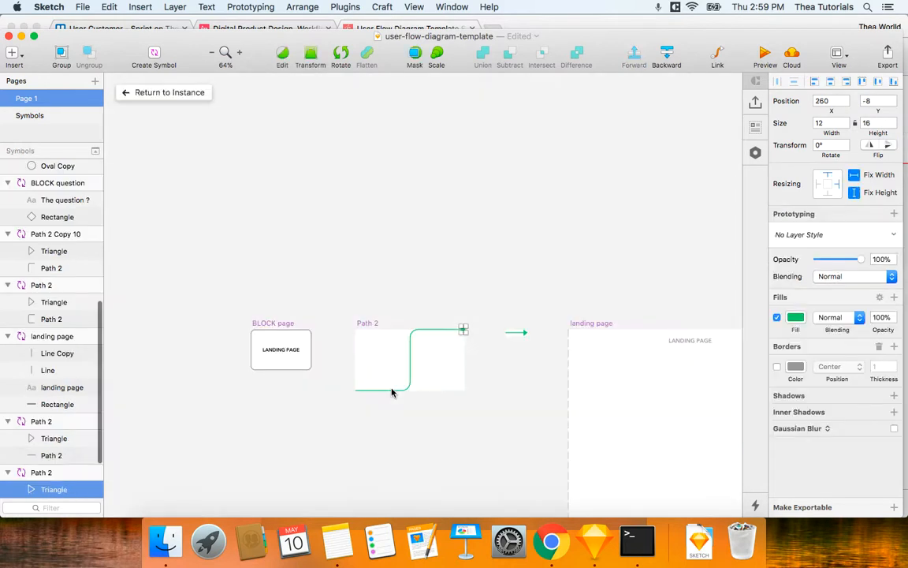
left_click(152, 93)
scroll(465, 221, "up", 4)
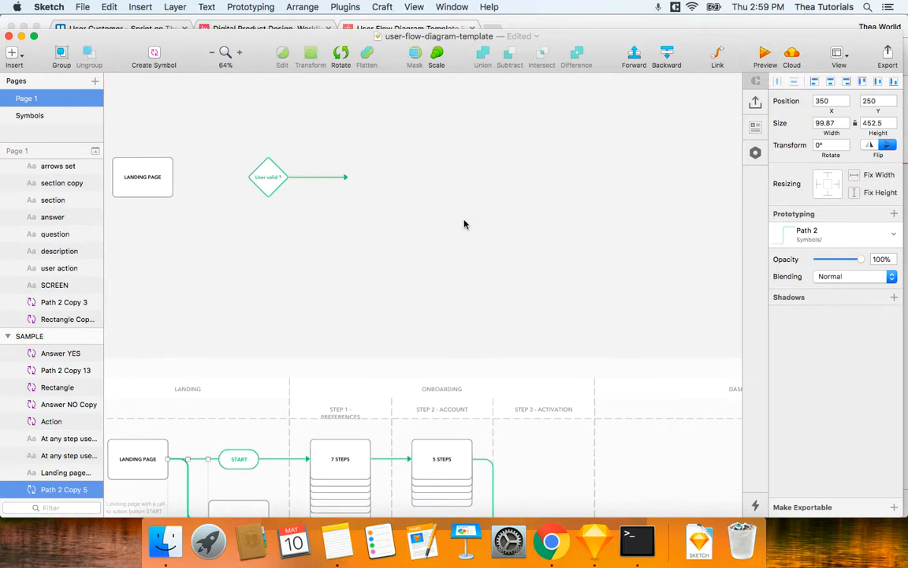
left_click(369, 249)
key("super+v")
left_click_drag(422, 373, 419, 182)
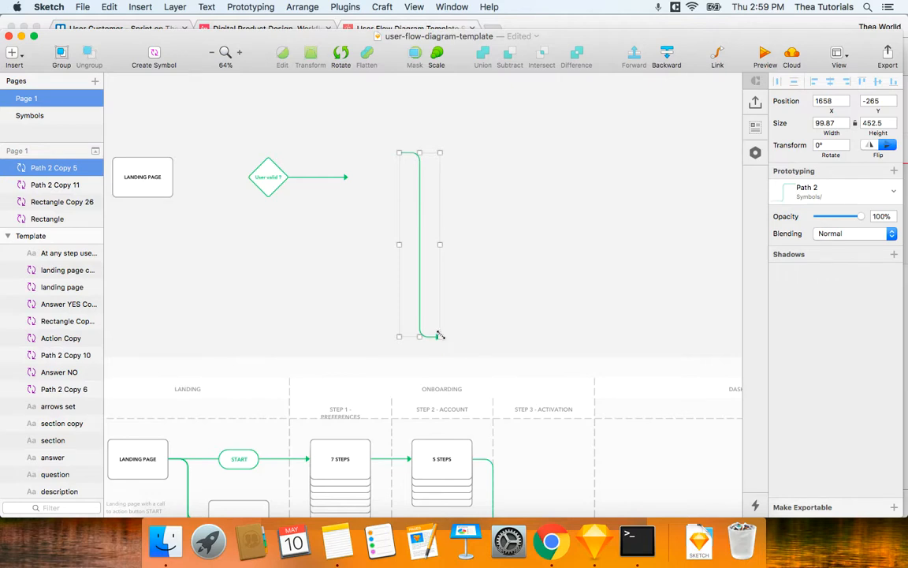
Shrink the copied elbow connector to about 32 by 147 and attach it under the "User valid ?" block, at about X 1338, Y -168.
left_click_drag(441, 336, 421, 283)
left_click_drag(420, 240, 279, 242)
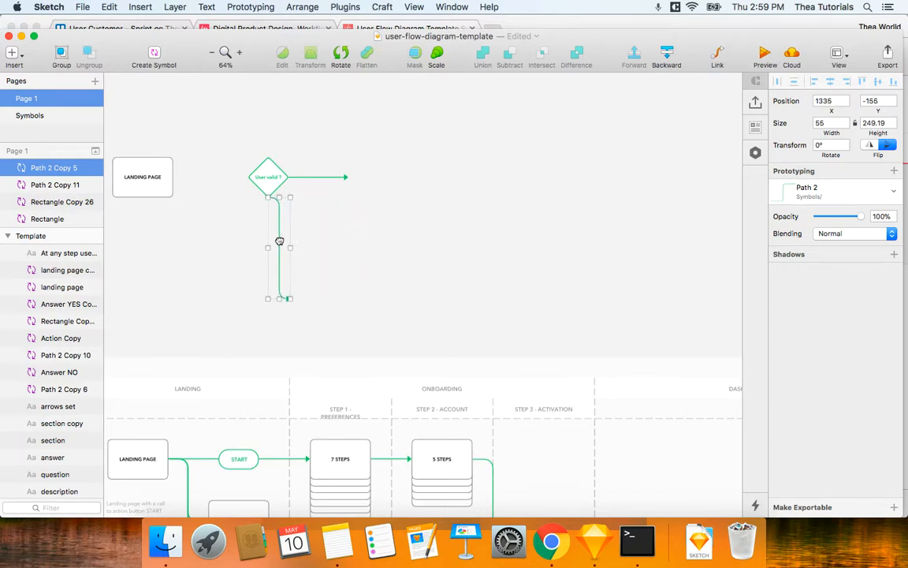
left_click(349, 255)
scroll(426, 269, "up", 5)
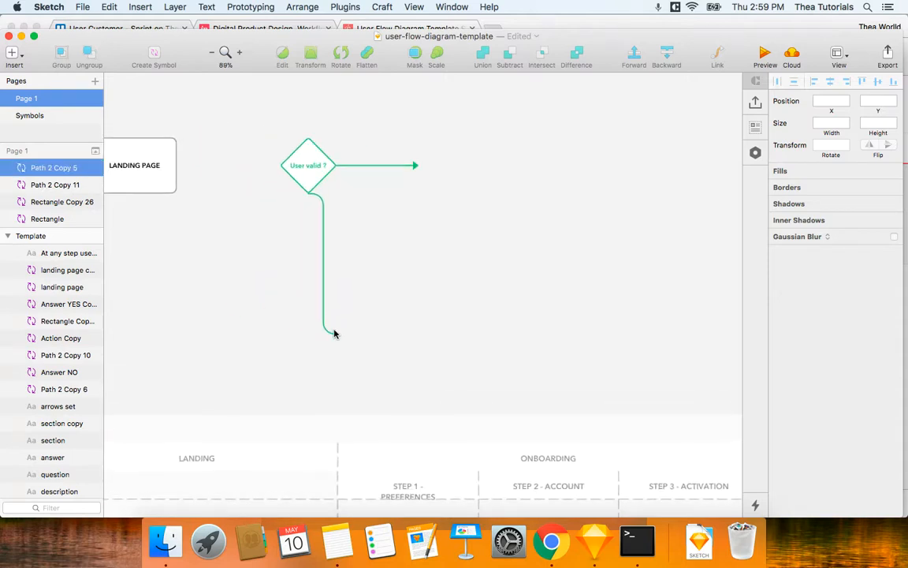
left_click(334, 331)
left_click_drag(338, 334, 317, 226)
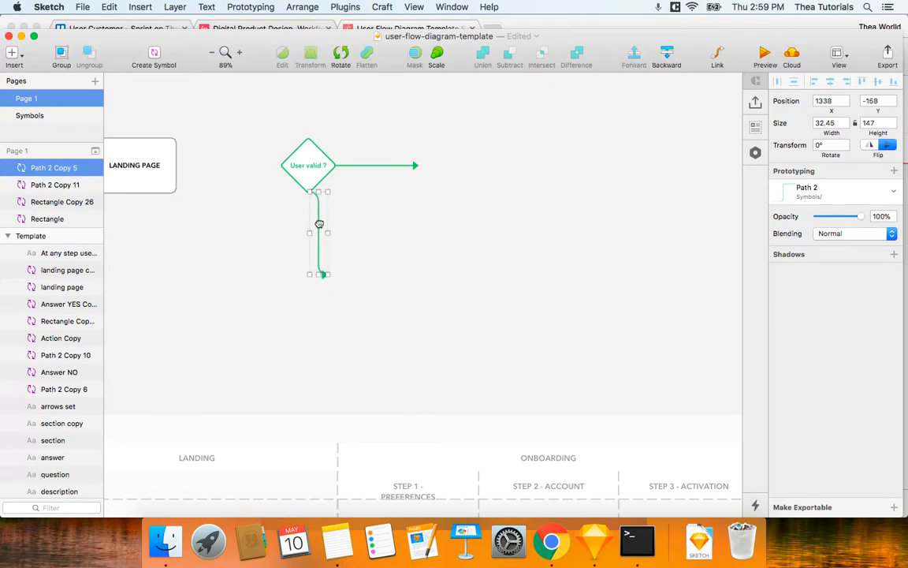
left_click(472, 254)
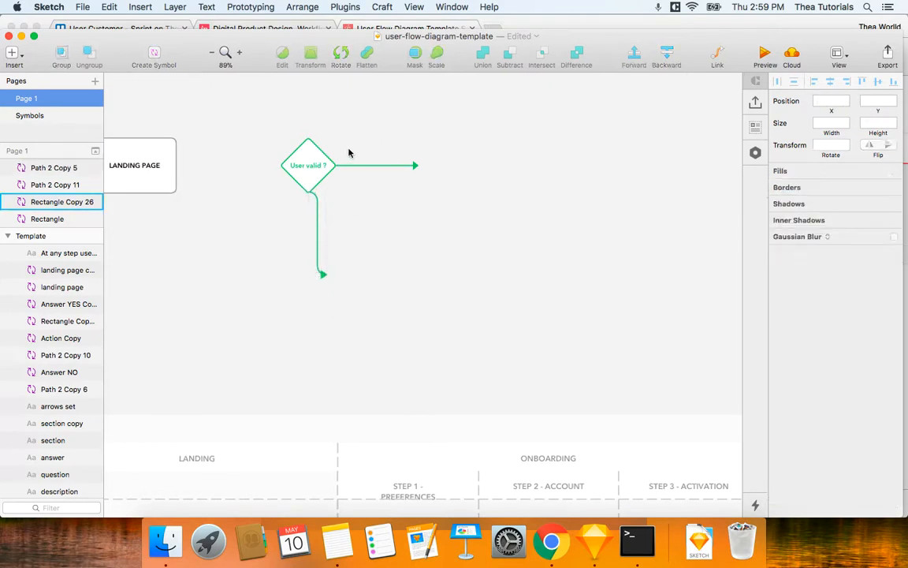
Add the text label "Yes" just above the start of the straight arrow, at about X 1393, Y -226.
left_click(141, 7)
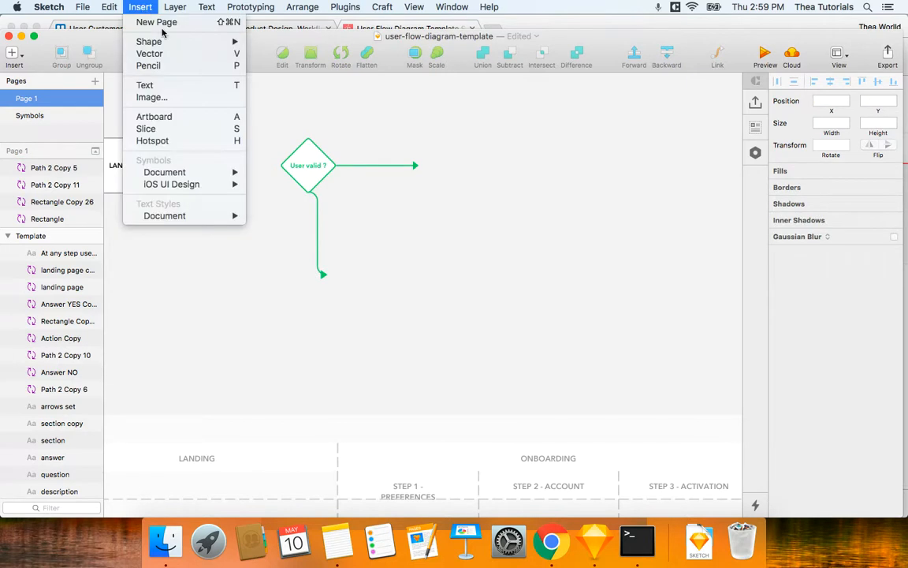
left_click(156, 85)
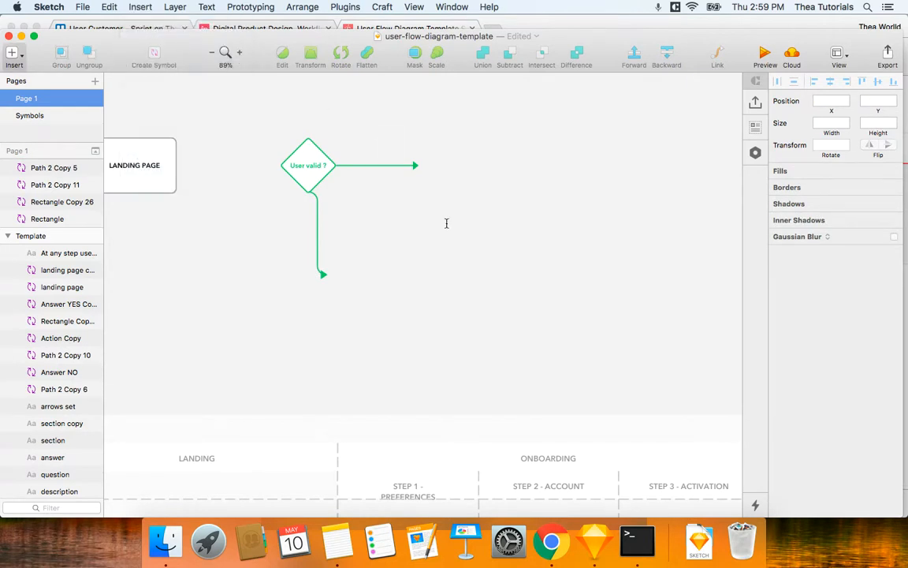
left_click(362, 148)
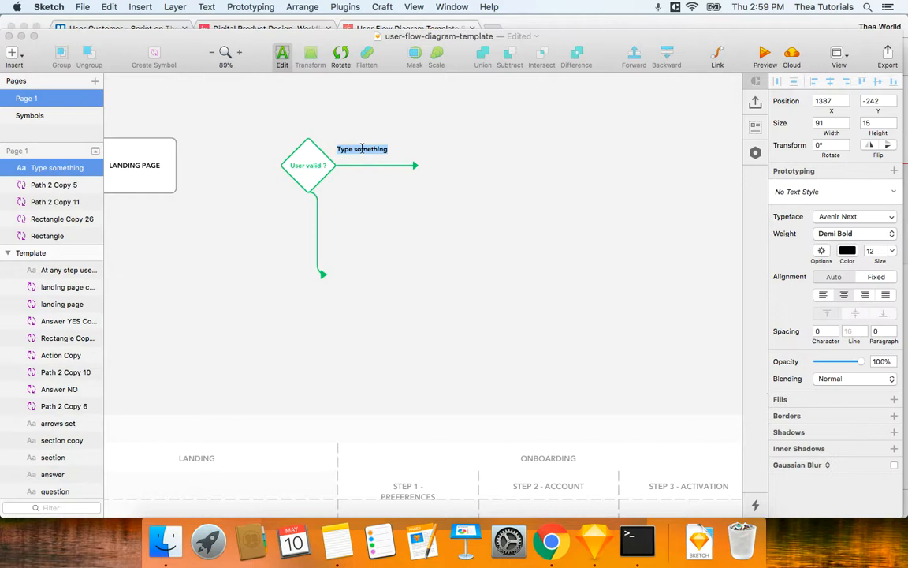
type("Yes")
key("Escape")
left_click_drag(362, 152, 346, 161)
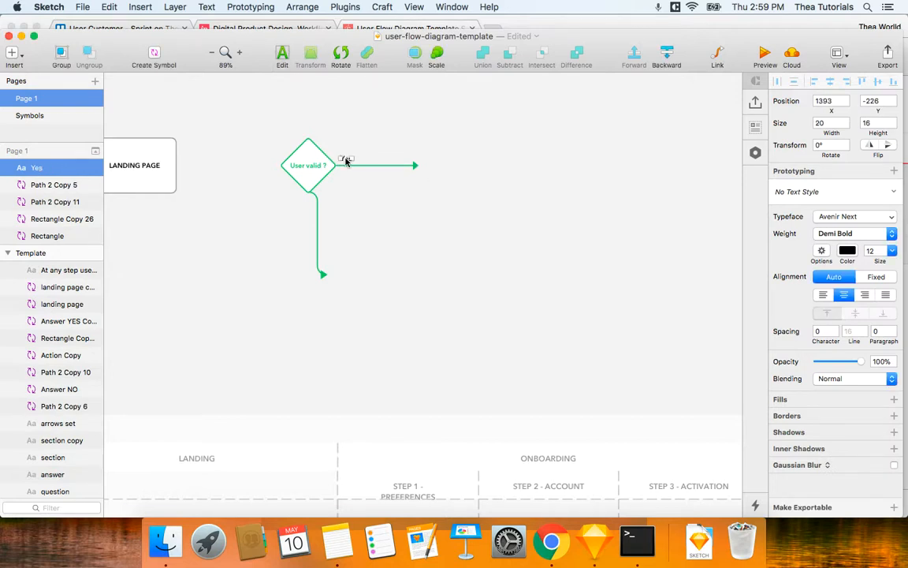
left_click(355, 226)
Duplicate the "Yes" label twice in place, stretching the first copy to a height of 27 and the second to 33.
left_click(345, 160)
key("super+d")
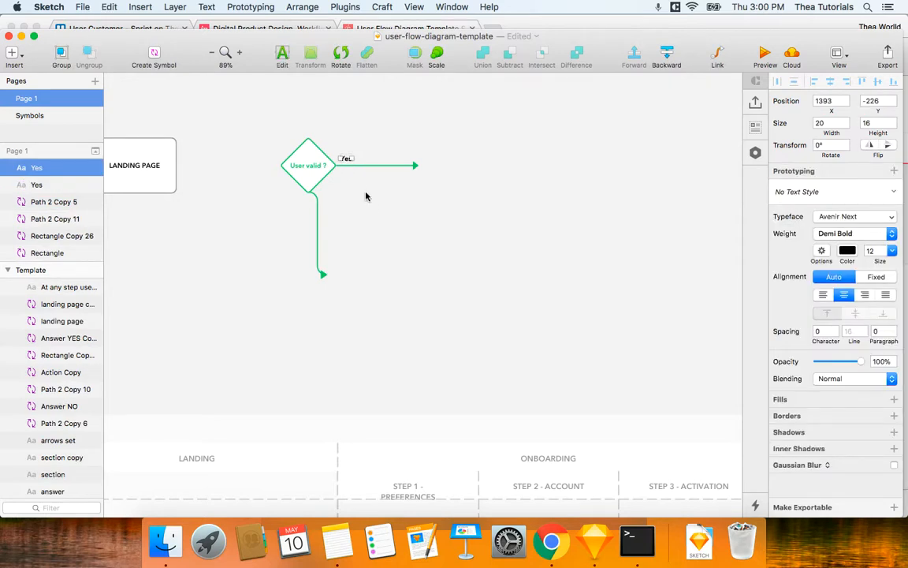
key("super+Down")
key("super+Down")
key("super+Down")
key("super+Down")
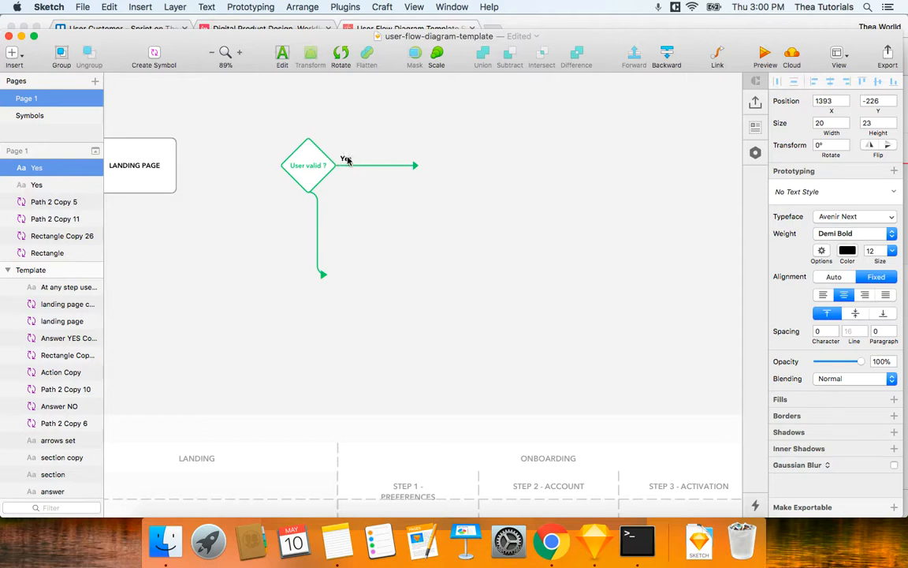
key("super+d")
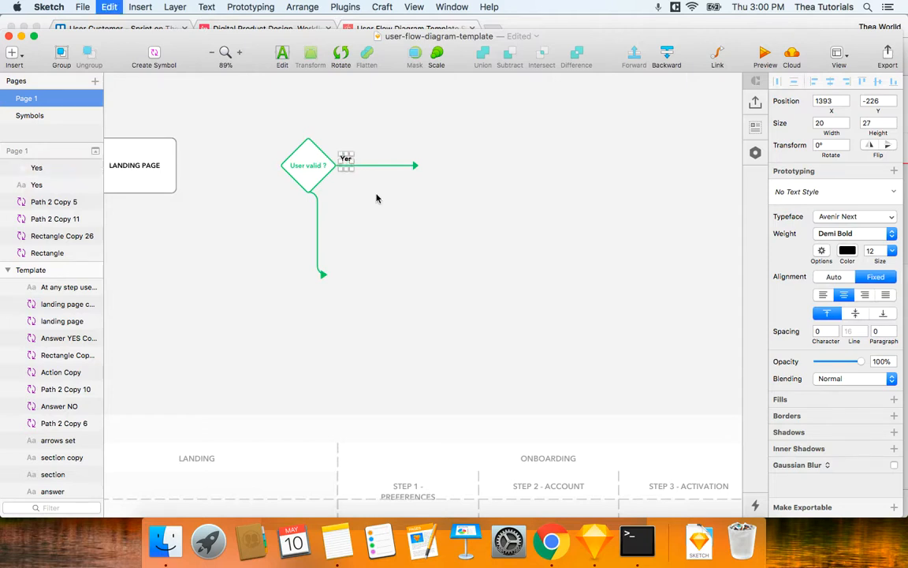
key("super+Down")
key("super+Down")
key("super+Down")
key("super+Down")
key("super+Down")
key("super+Down")
key("Down")
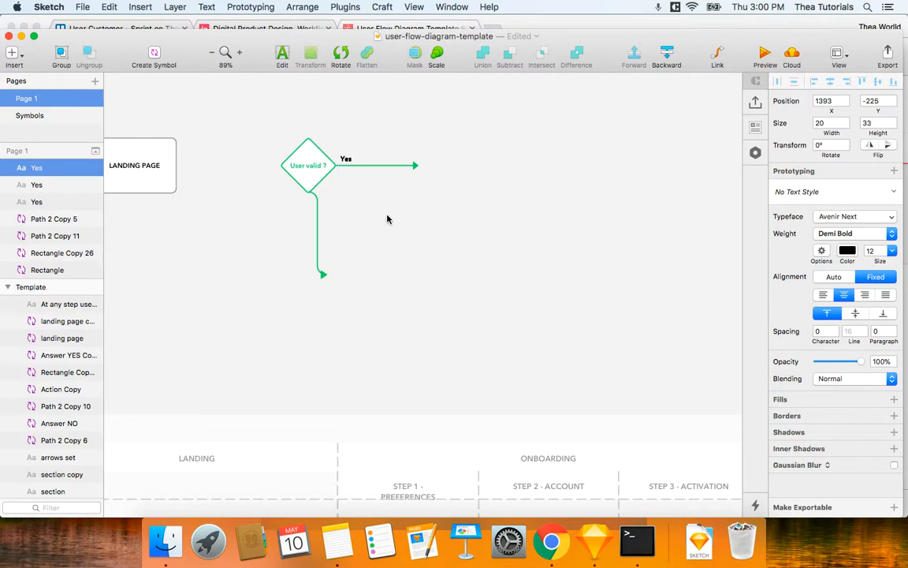
Delete the 27-high "Yes" copy and place the 33-high one beside the elbow connector's start, at X 1349, Y -166.
key("shift+Down")
key("shift+Down")
key("shift+Down")
key("shift+Down")
key("shift+Down")
left_click(345, 161)
left_click(345, 161)
key("shift+Down")
key("shift+Down")
key("shift+Down")
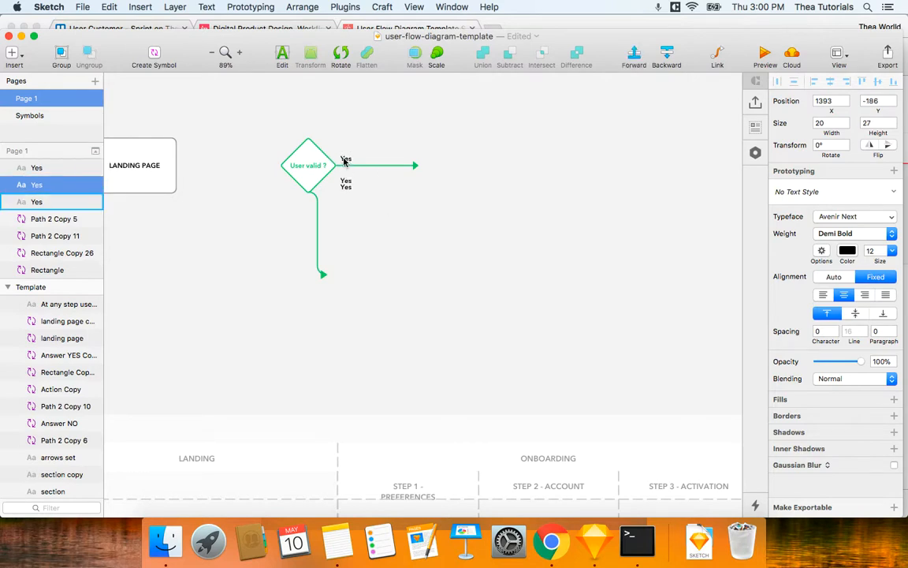
key("Delete")
left_click_drag(349, 190, 324, 195)
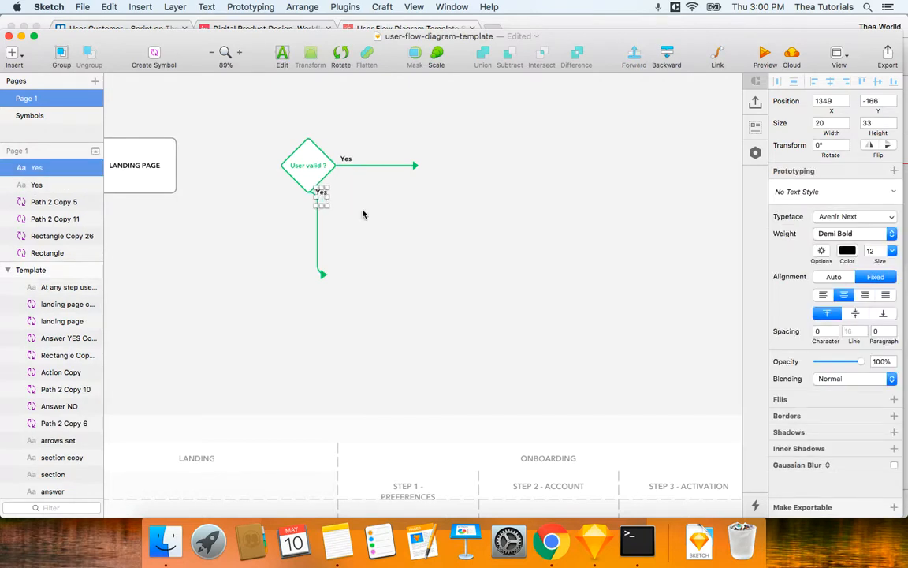
Change the label beside the elbow connector to "No".
scroll(363, 213, "up", 5)
scroll(363, 214, "left", 3)
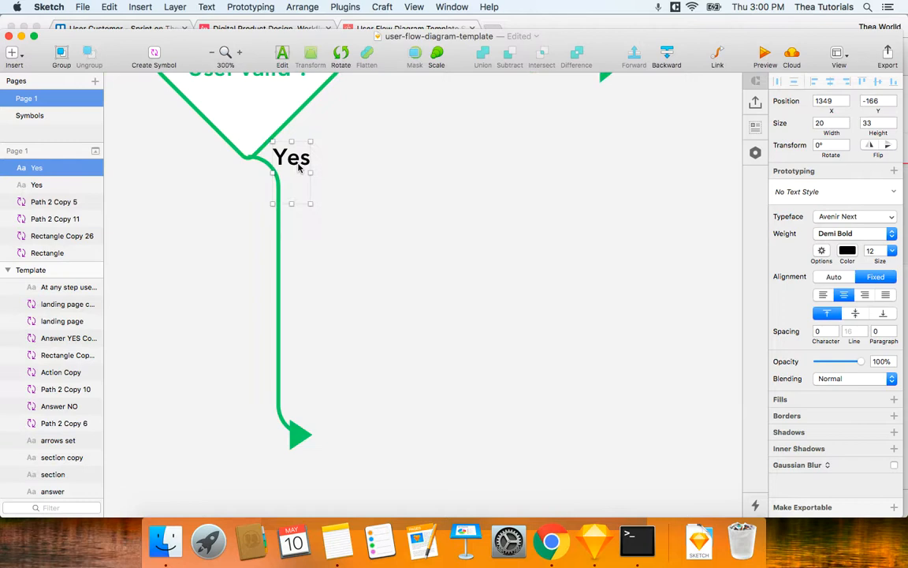
double_click(299, 167)
type("No")
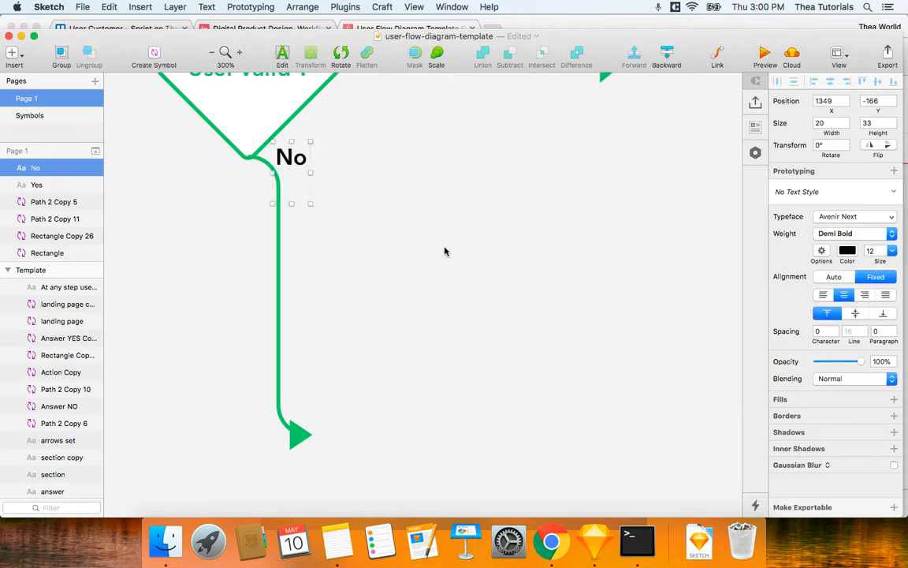
scroll(447, 239, "down", 3)
left_click(420, 239)
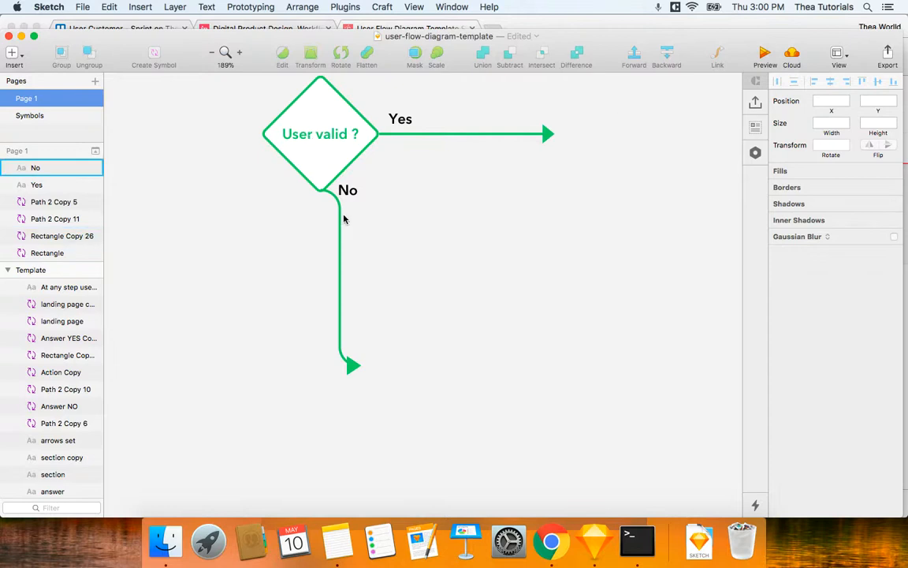
scroll(487, 322, "down", 3)
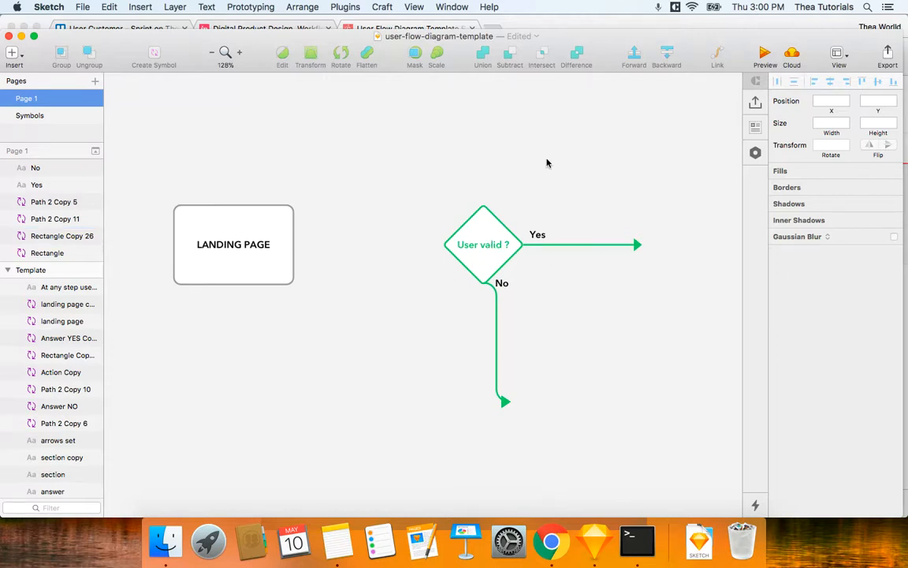
left_click(478, 248)
double_click(479, 247)
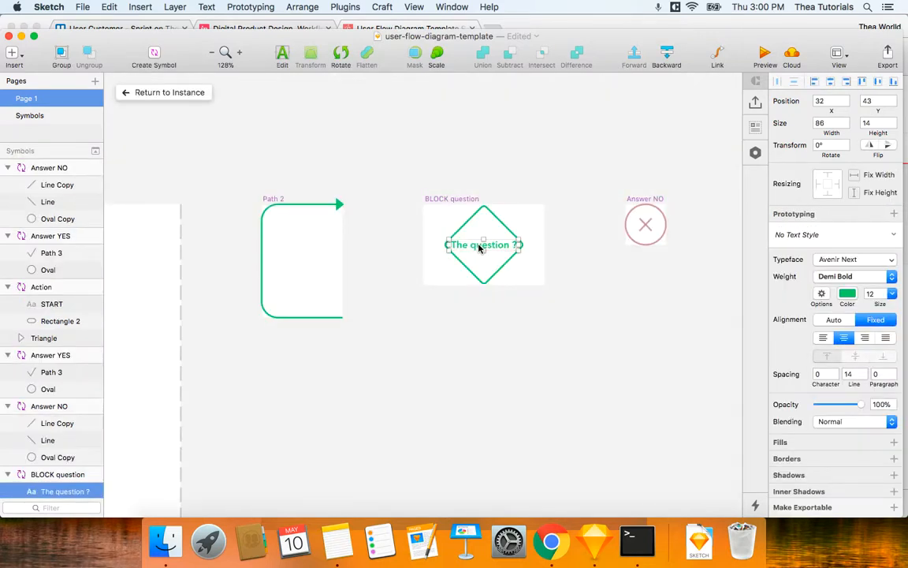
left_click(150, 91)
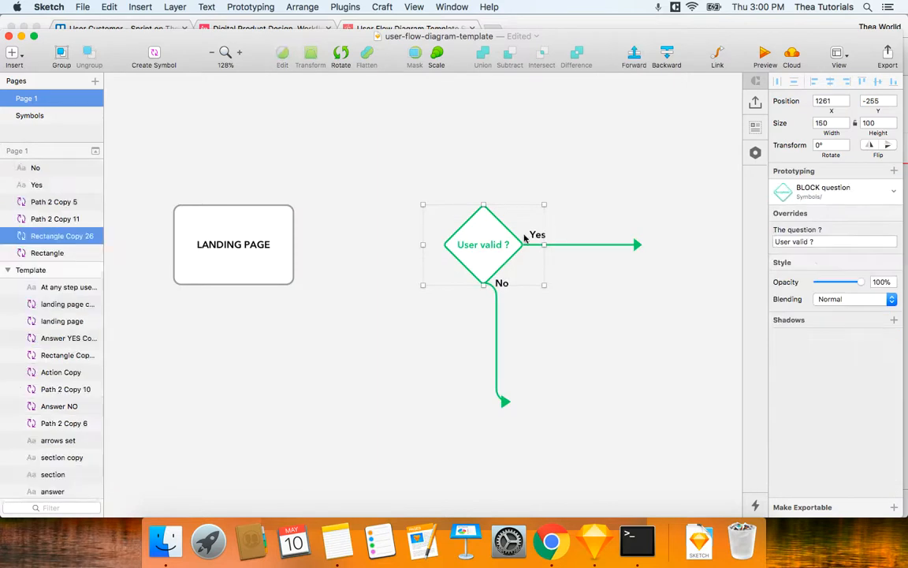
Detach the "User valid ?" block, the LANDING PAGE block and the straight "Yes" arrow from their symbols.
right_click(499, 244)
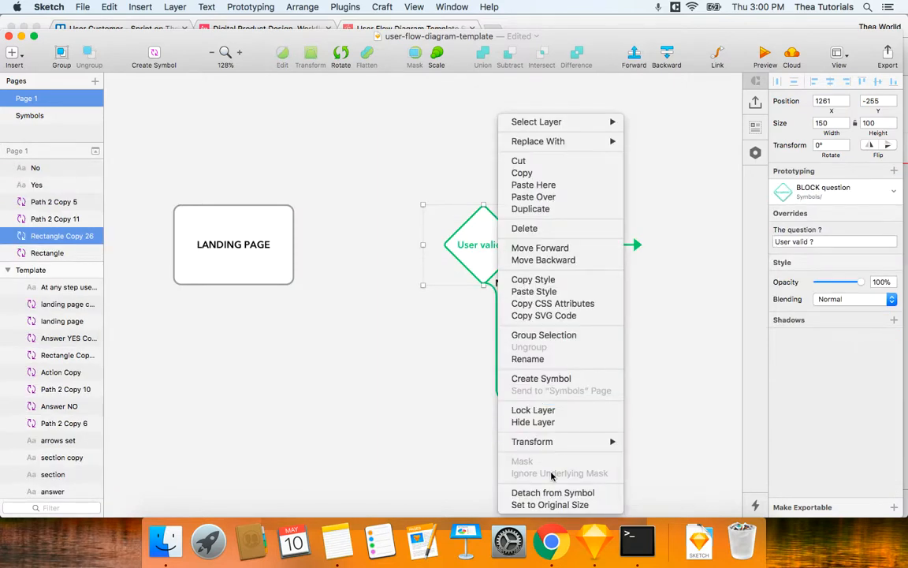
left_click(524, 492)
left_click(220, 222)
right_click(219, 221)
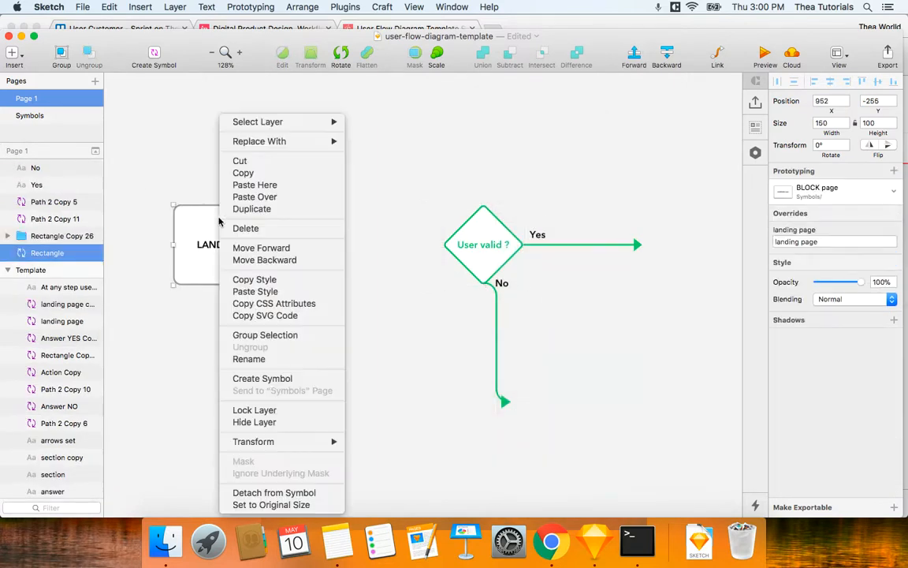
left_click(276, 491)
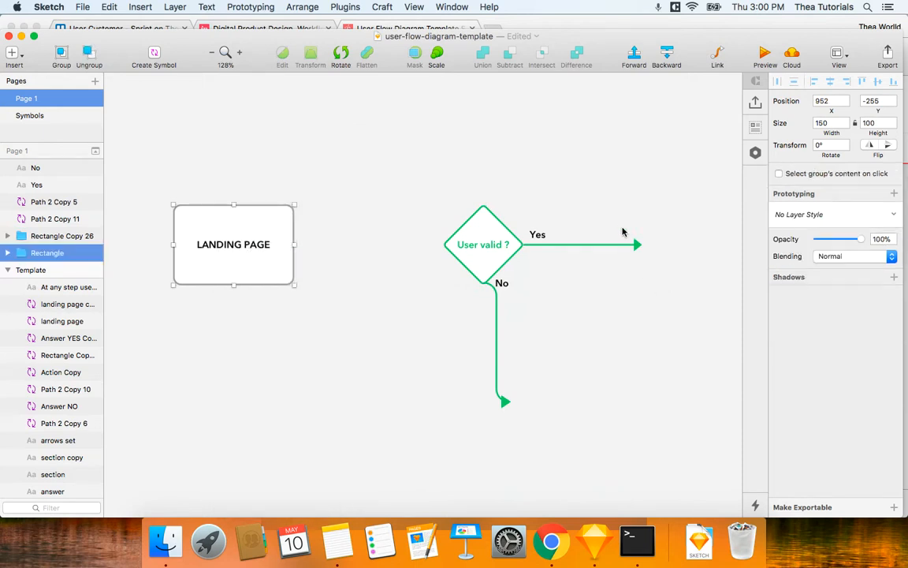
left_click(635, 244)
right_click(630, 244)
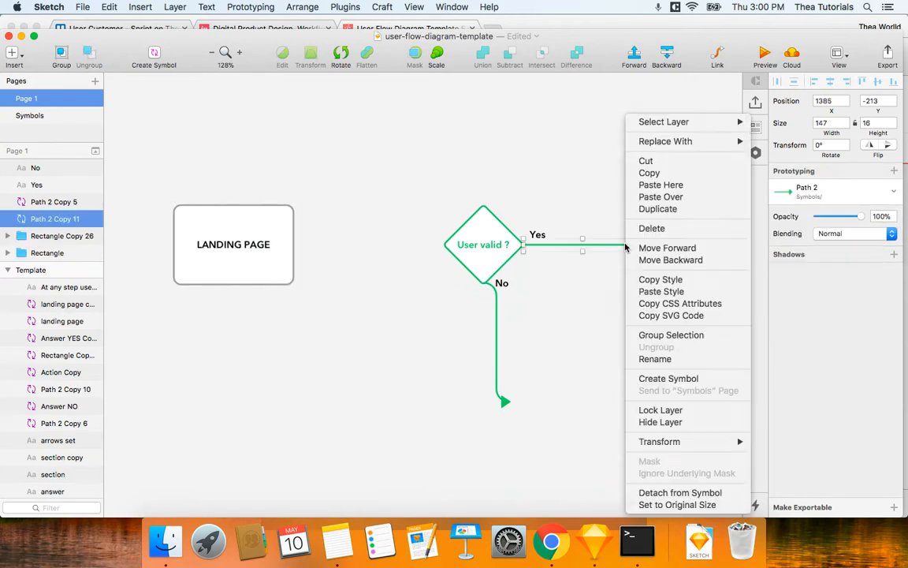
left_click(672, 494)
left_click(635, 338)
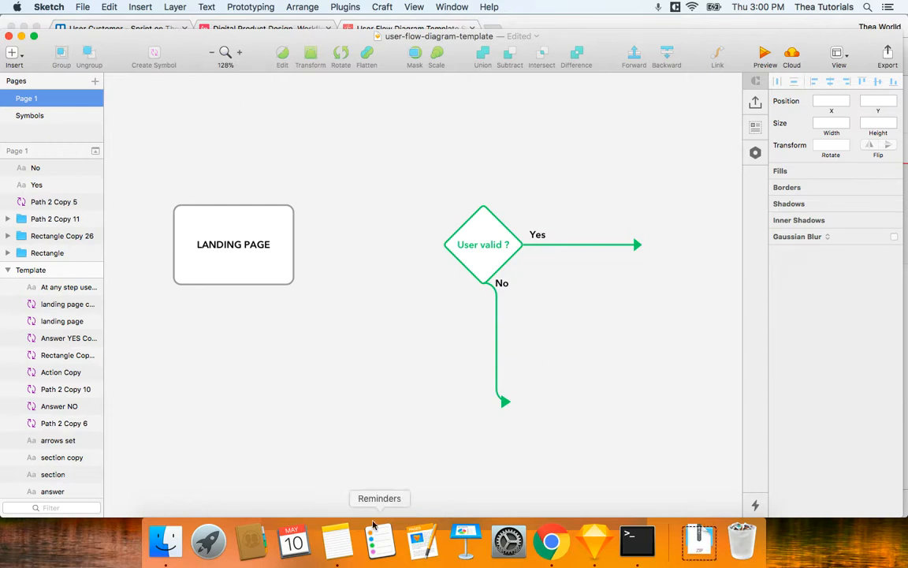
Switch to the User Customer - Sprint card on Trello in Chrome and highlight the requirement about seeing name and avatar after login.
left_click(551, 550)
left_click(128, 28)
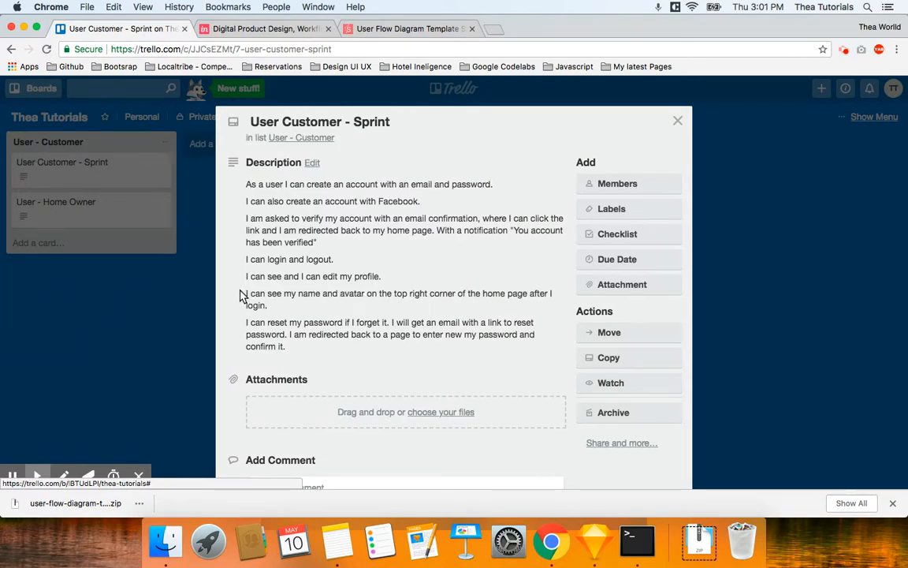
left_click_drag(239, 296, 302, 317)
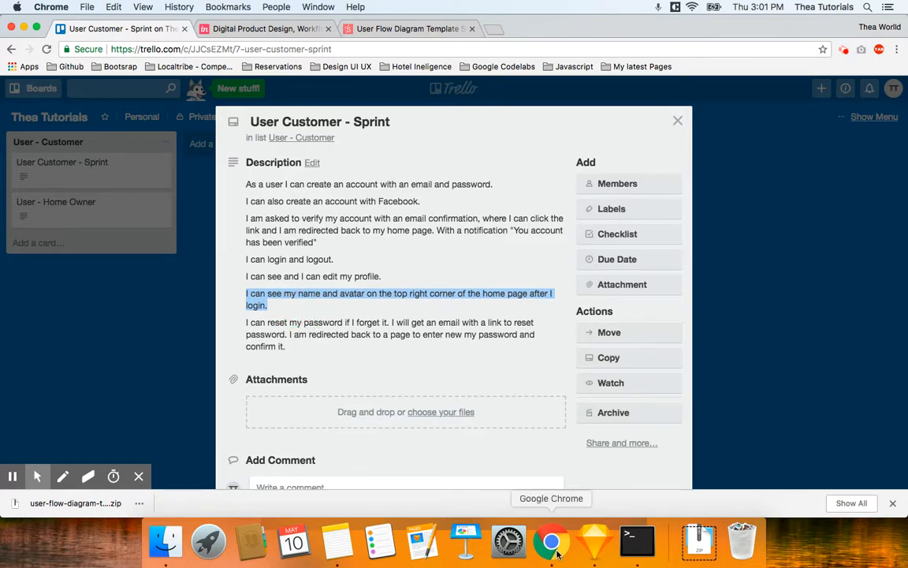
Back in Sketch, copy the straight "Yes" arrow and attach the copy to the LANDING PAGE block, at X 1100, Y -213.
left_click(596, 541)
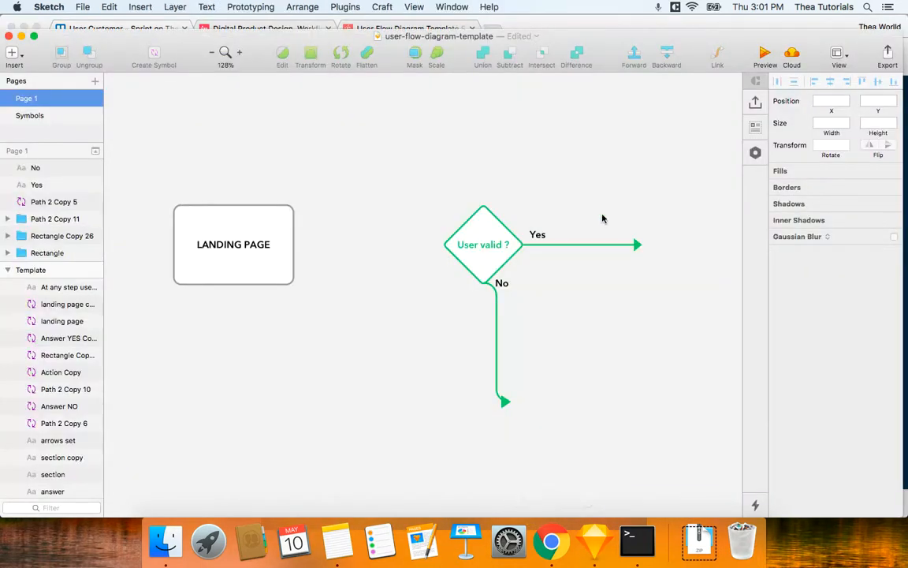
scroll(603, 218, "right", 2)
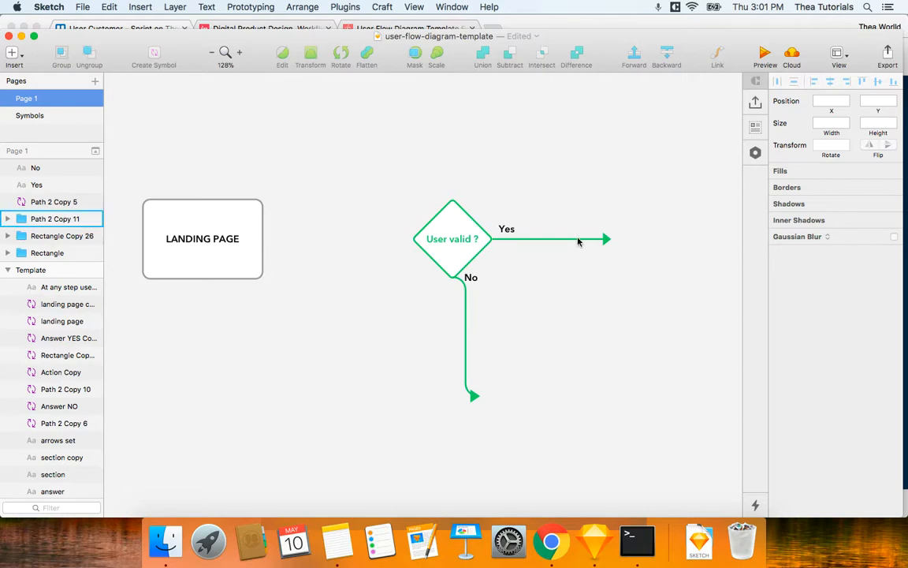
left_click(601, 242)
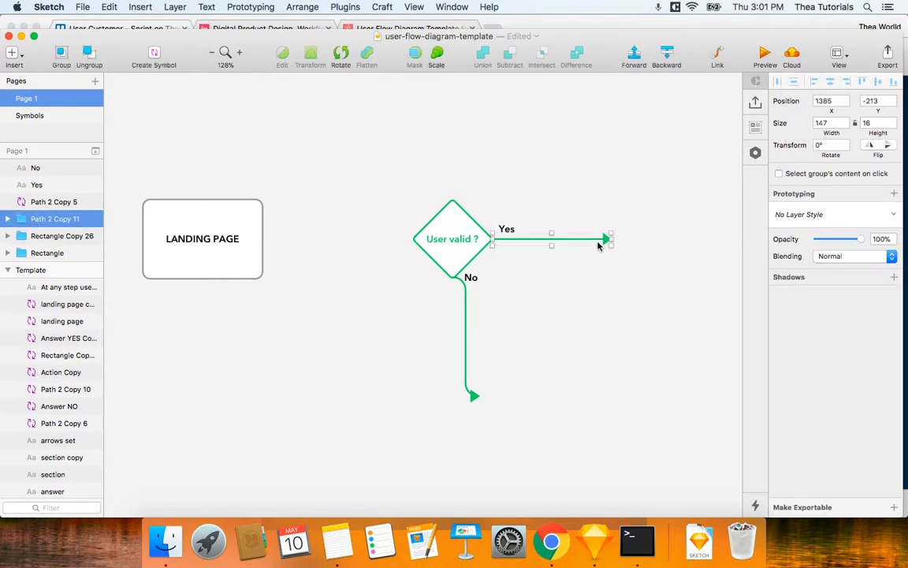
left_click(319, 244)
key("super+v")
key("shift+Left")
key("shift+Left")
key("shift+Left")
key("shift+Left")
key("shift+Left")
key("shift+Left")
key("shift+Left")
key("shift+Left")
key("shift+Left")
key("shift+Left")
key("shift+Left")
key("shift+Left")
key("shift+Left")
key("shift+Left")
key("shift+Left")
key("shift+Left")
key("shift+Left")
key("shift+Left")
key("shift+Left")
key("shift+Left")
key("shift+Left")
key("shift+Left")
key("shift+Left")
key("shift+Left")
key("shift+Left")
key("shift+Left")
key("shift+Left")
key("shift+Left")
key("shift+Left")
key("Right")
key("Right")
key("Right")
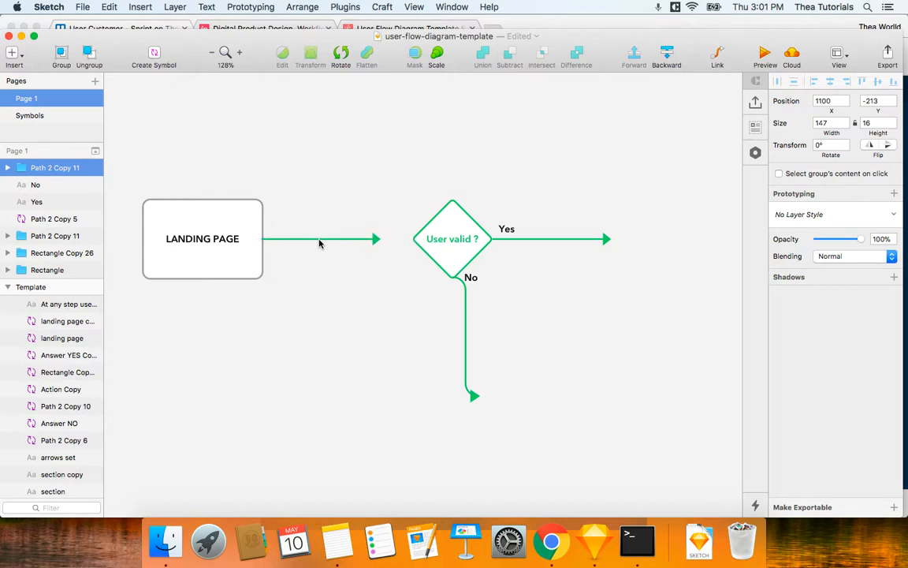
Move the "User valid ?" block with its connectors and labels left until it meets the tip of the new arrow.
left_click_drag(413, 196, 593, 409)
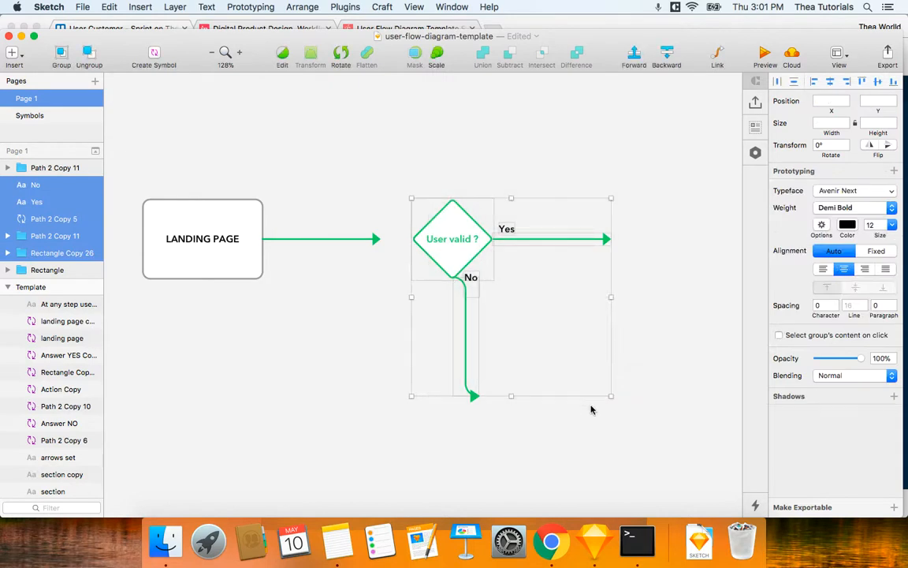
key("shift+Left")
key("shift+Left")
key("shift+Left")
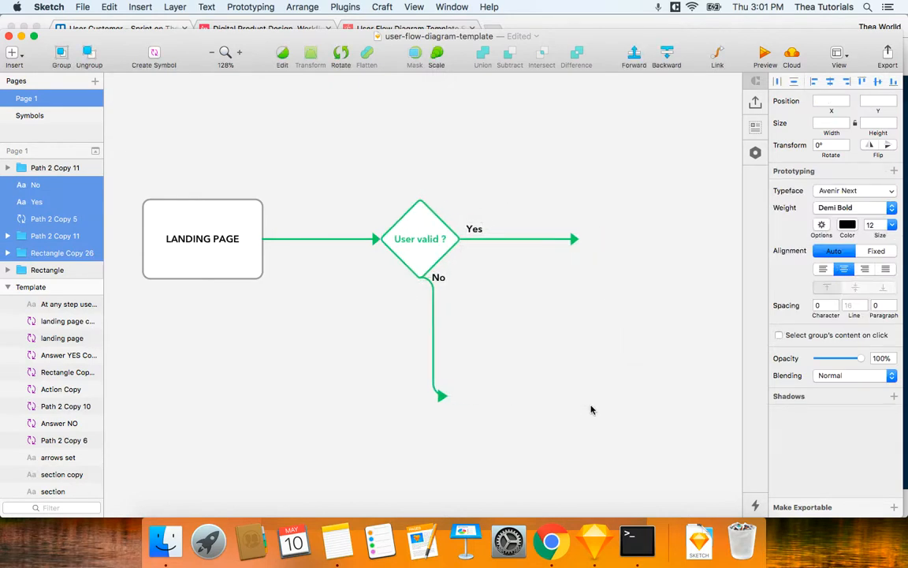
left_click(496, 261)
Change the decision block's text to "User Logged In?".
double_click(414, 241)
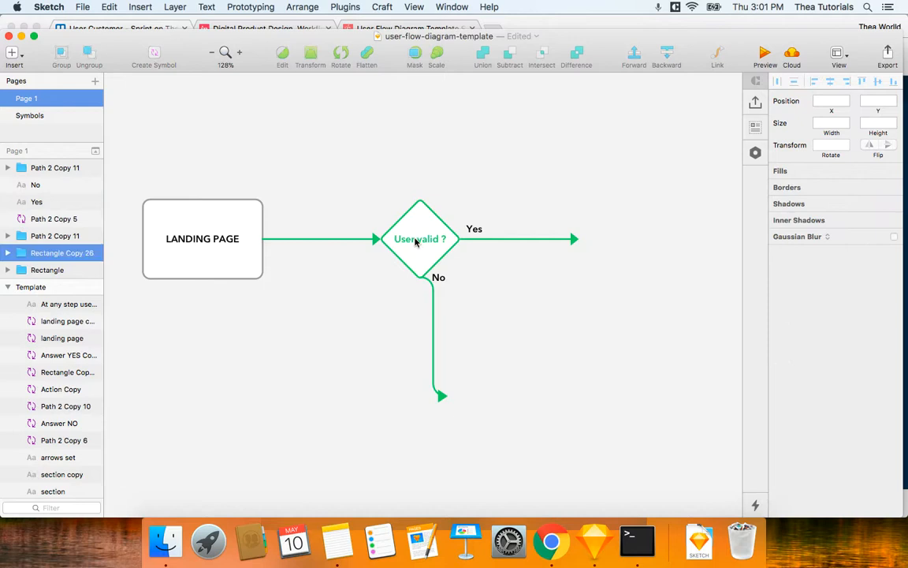
double_click(415, 241)
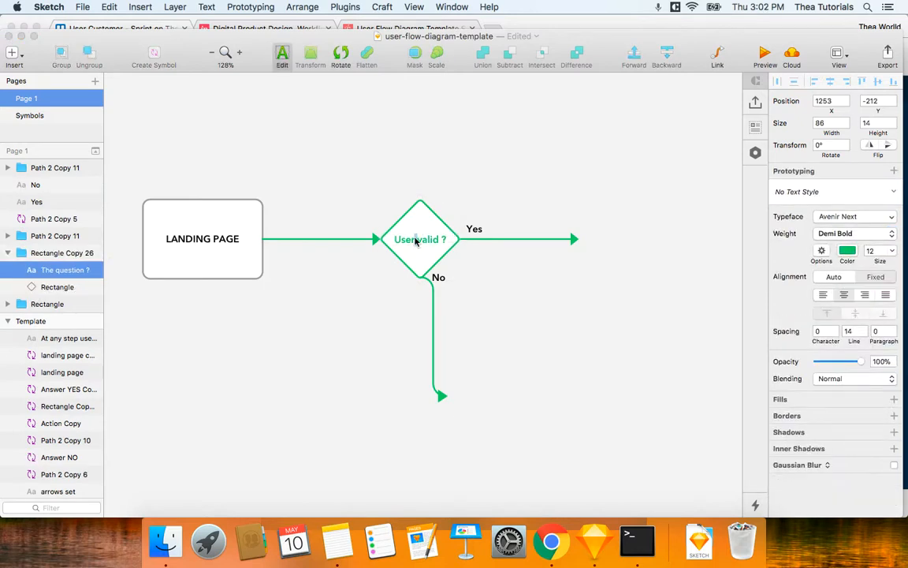
key("Escape")
double_click(416, 240)
key("super+a")
key("BackSpace")
type("User Logged")
key("Escape")
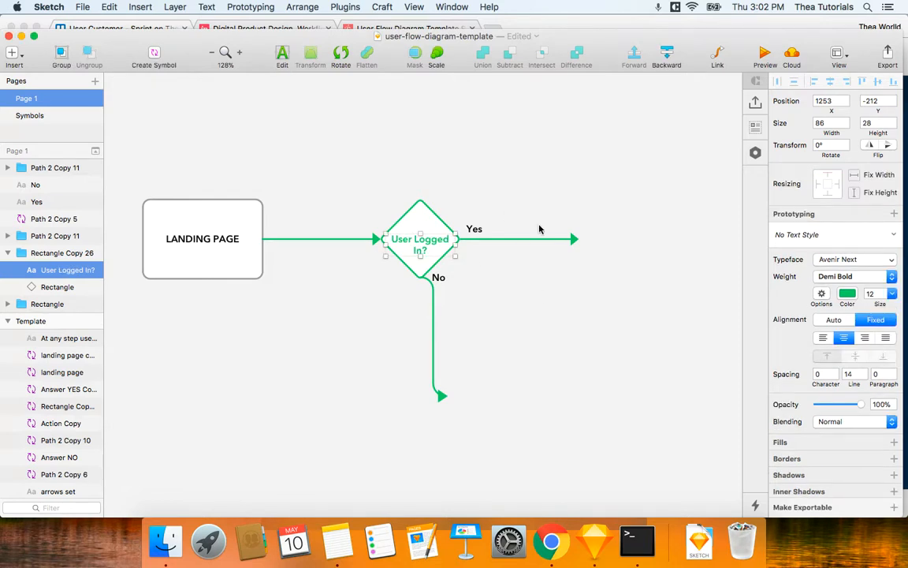
left_click(579, 299)
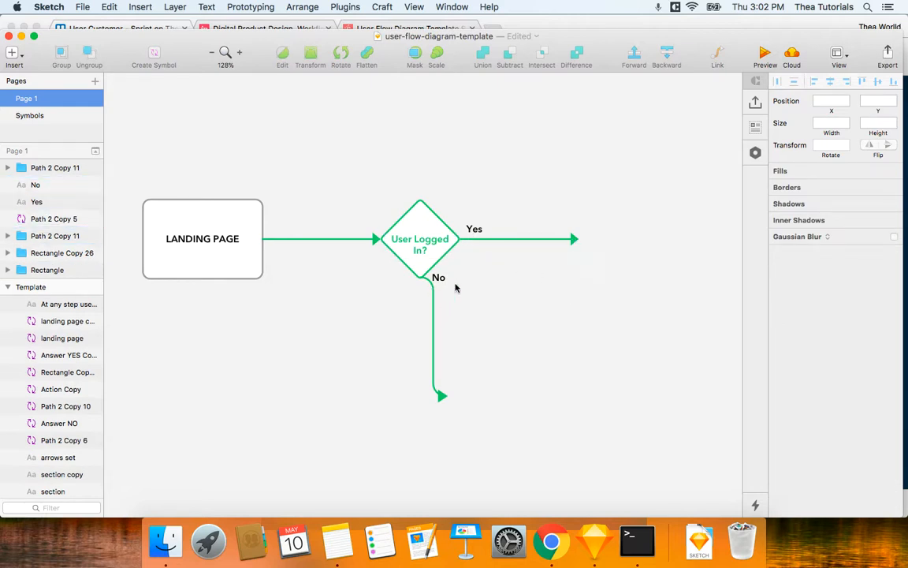
Copy the name and avatar requirement from the Trello card in Chrome into Sketch, placing it above the flow at X 1123, Y -317.
key("super+v")
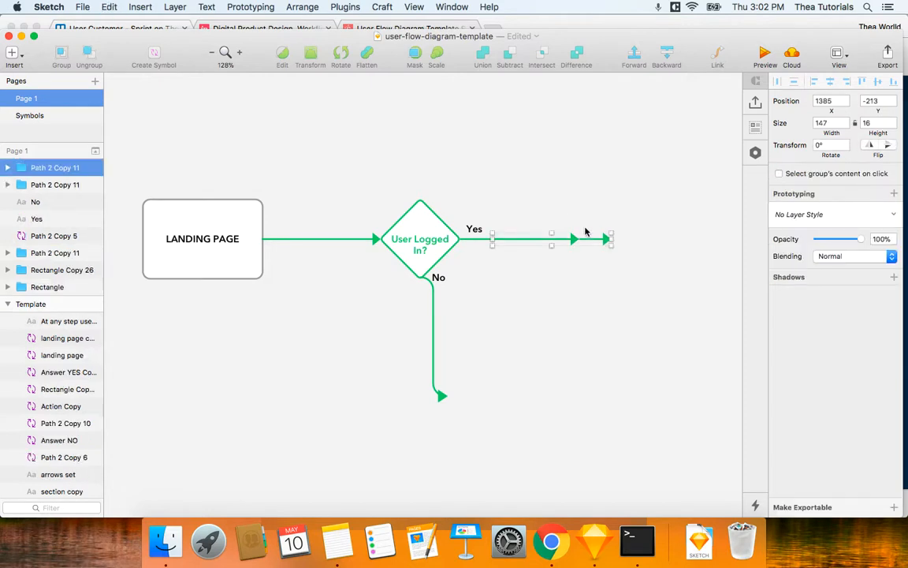
key("super+z")
left_click(551, 541)
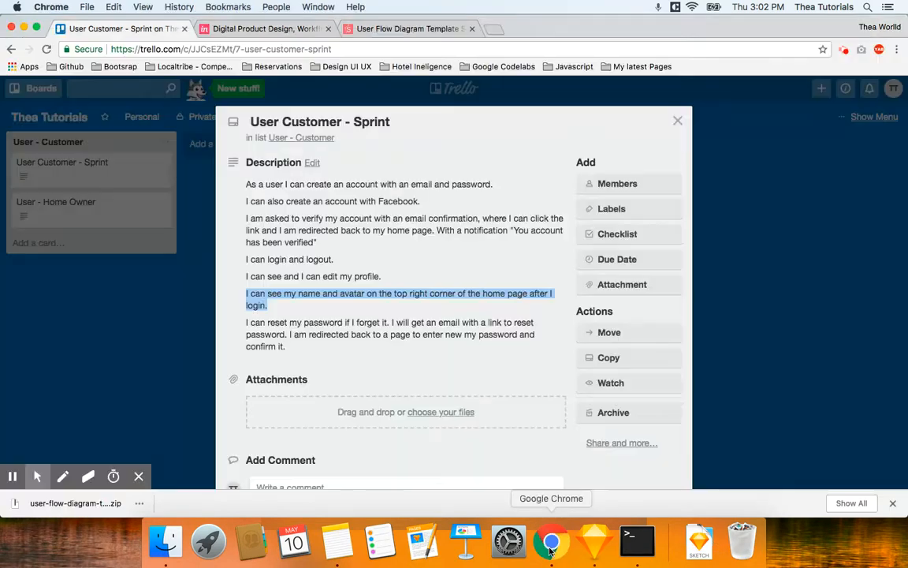
left_click(596, 541)
key("super+v")
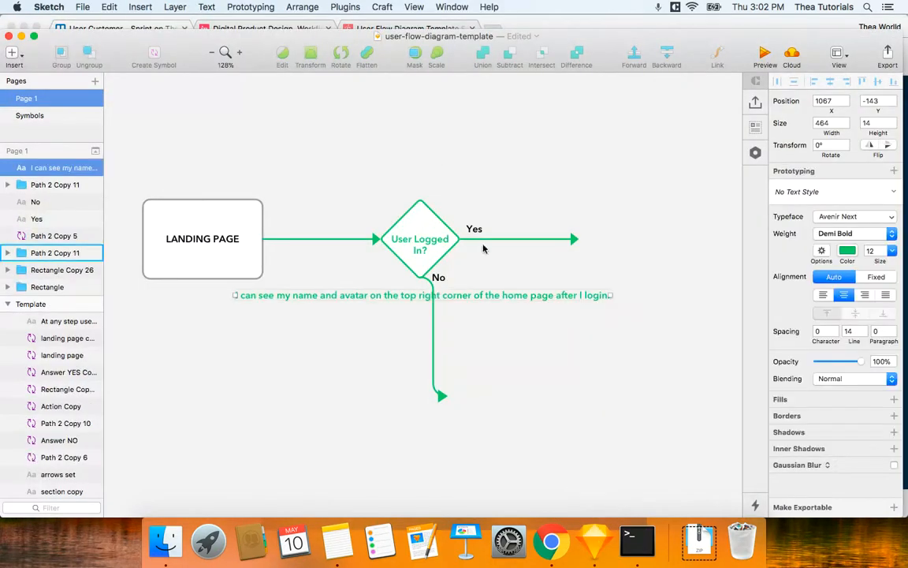
left_click_drag(512, 298, 557, 156)
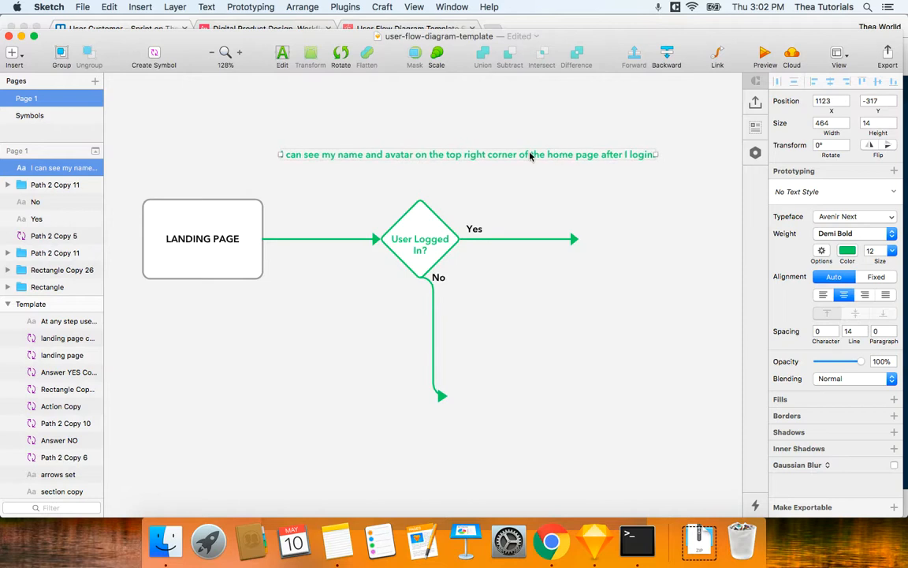
left_click(370, 186)
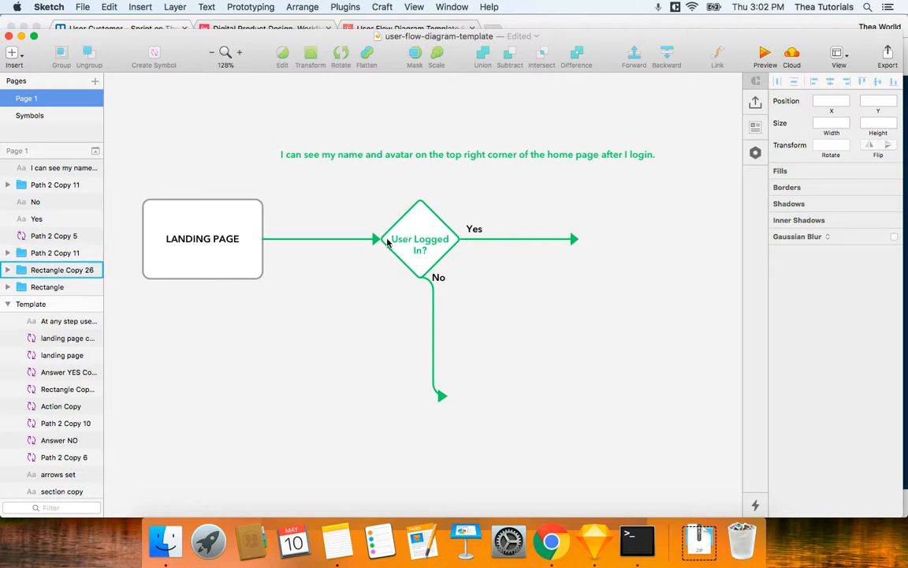
Copy the LANDING PAGE block to the tip of the "Yes" arrow, at X 1494, Y -256.
left_click(178, 203)
key("super+c")
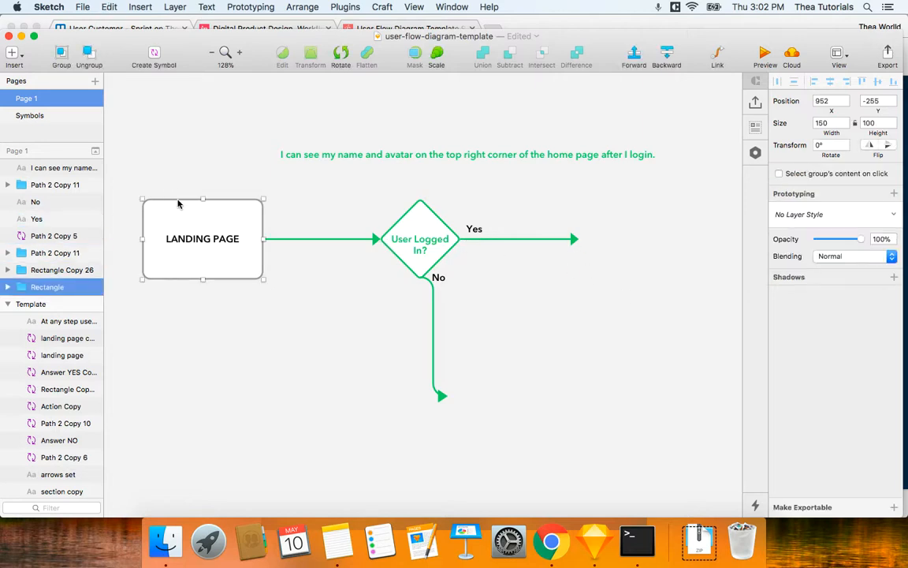
left_click(622, 258)
key("super+v")
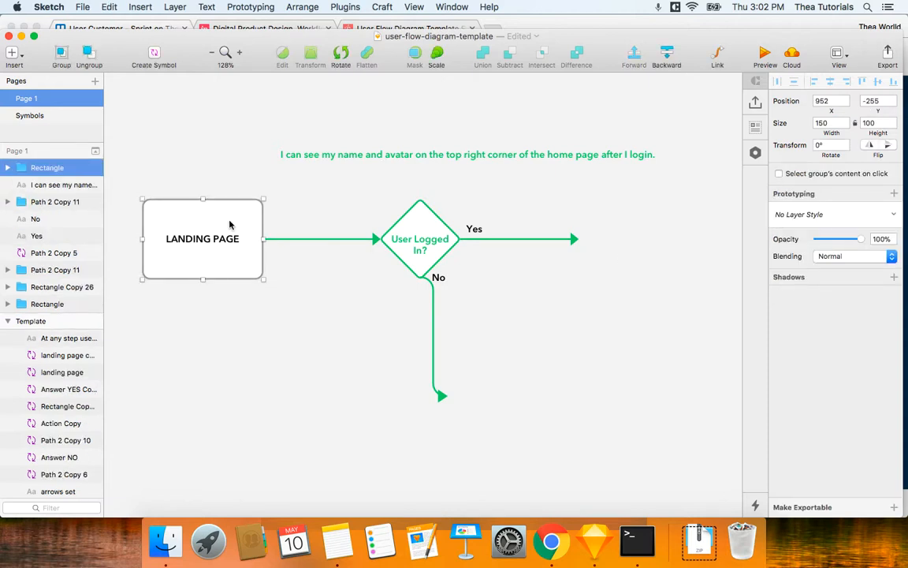
key("shift+Right")
key("shift+Right")
key("shift+Right")
key("shift+Right")
key("shift+Right")
key("shift+Right")
key("shift+Right")
key("shift+Right")
key("shift+Right")
key("shift+Right")
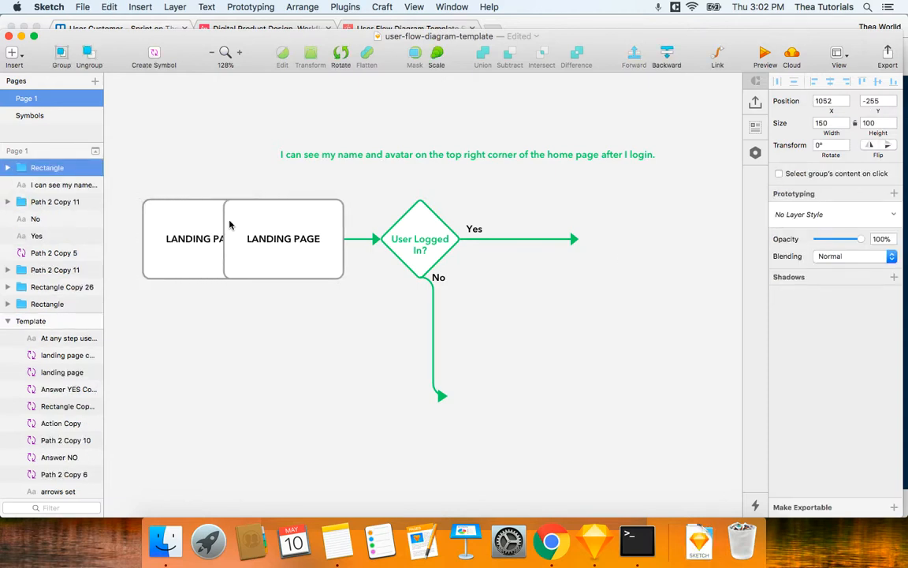
left_click_drag(275, 225, 640, 241)
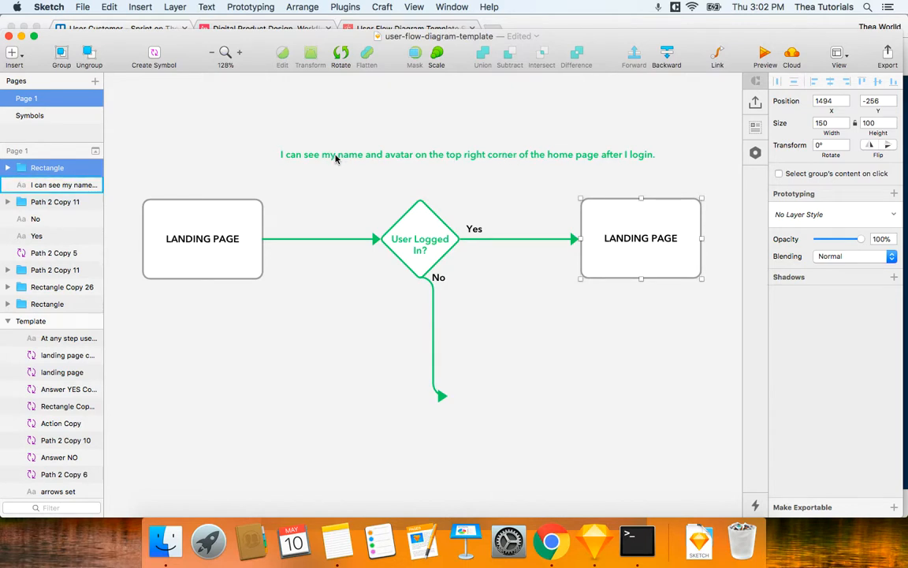
Move the pasted requirement sentence to X 1206, Y -314 and open its text for editing.
left_click_drag(338, 159, 404, 157)
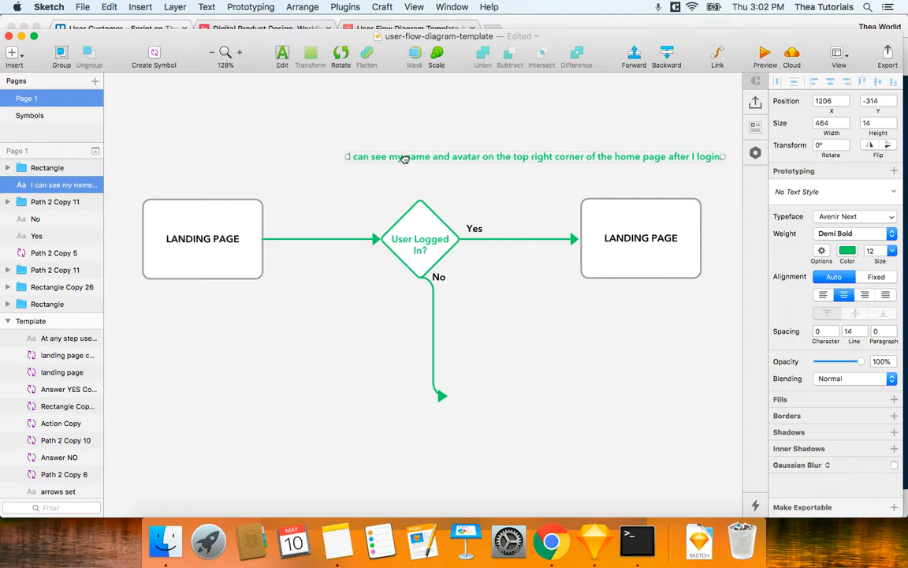
double_click(404, 158)
double_click(404, 158)
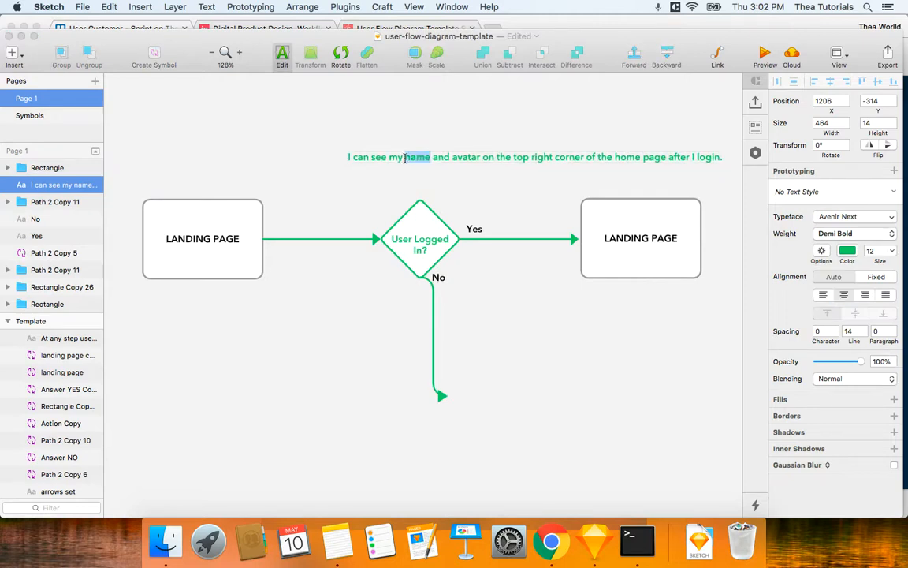